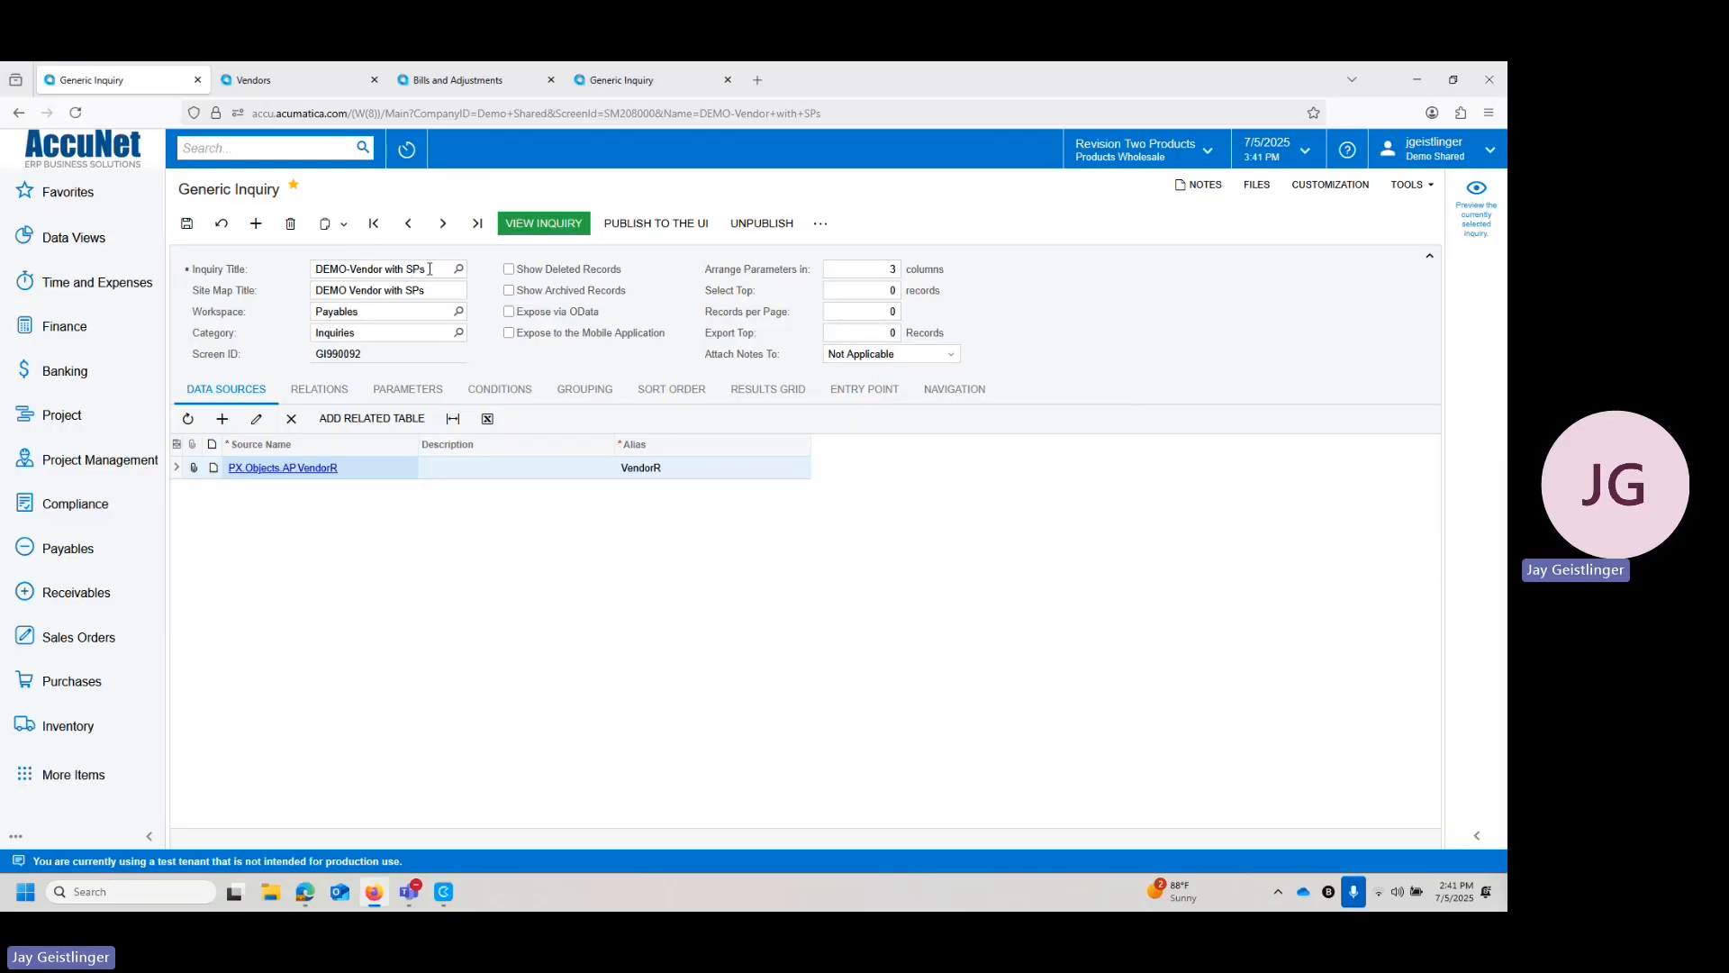
# Run the DEMO-Vendor with SPs inquiry and compare its output with the standard Vendors list
pyautogui.click(544, 224)
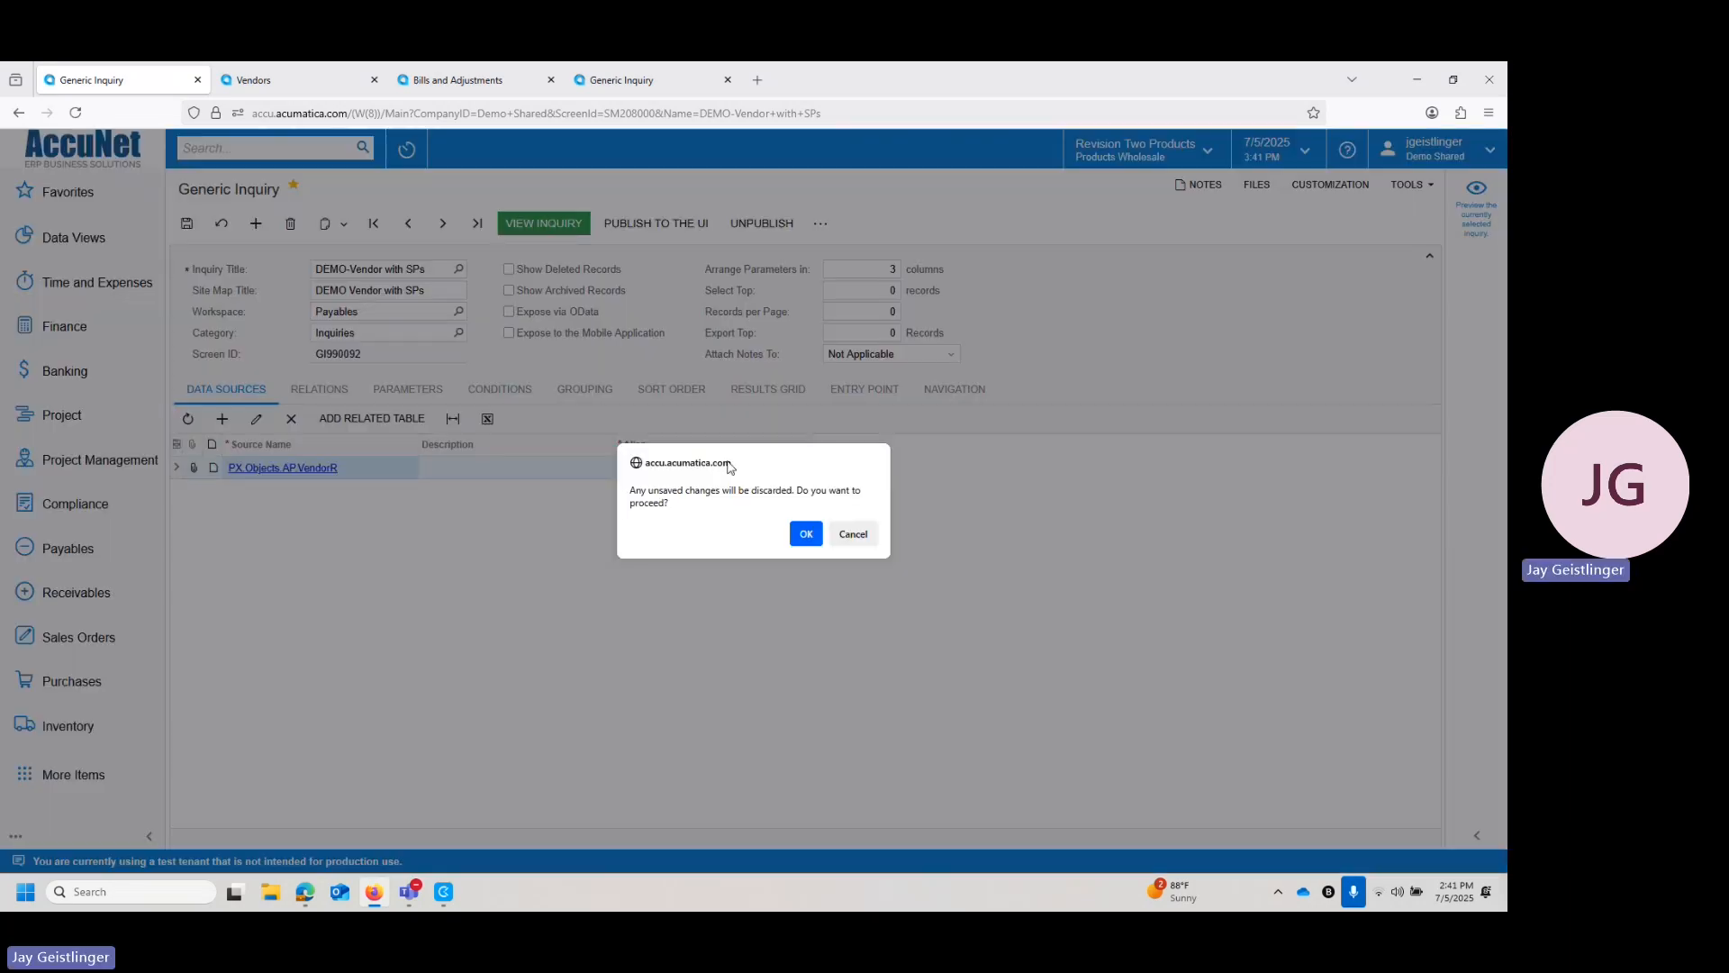
pyautogui.click(806, 534)
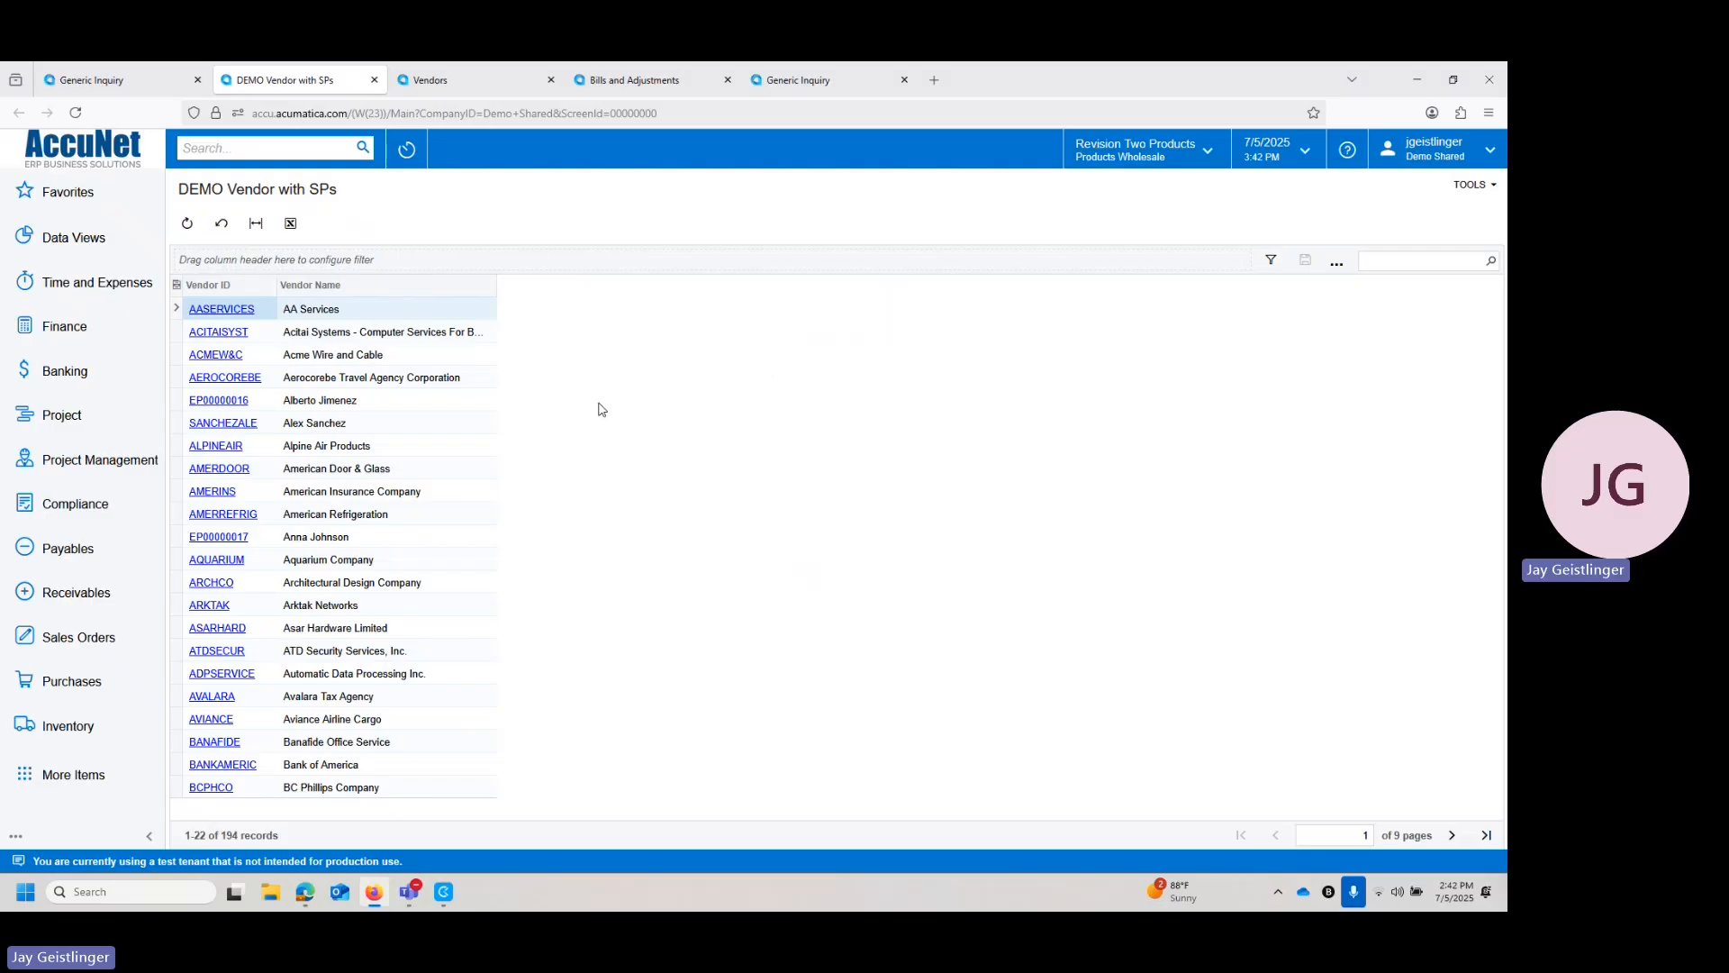
pyautogui.click(445, 83)
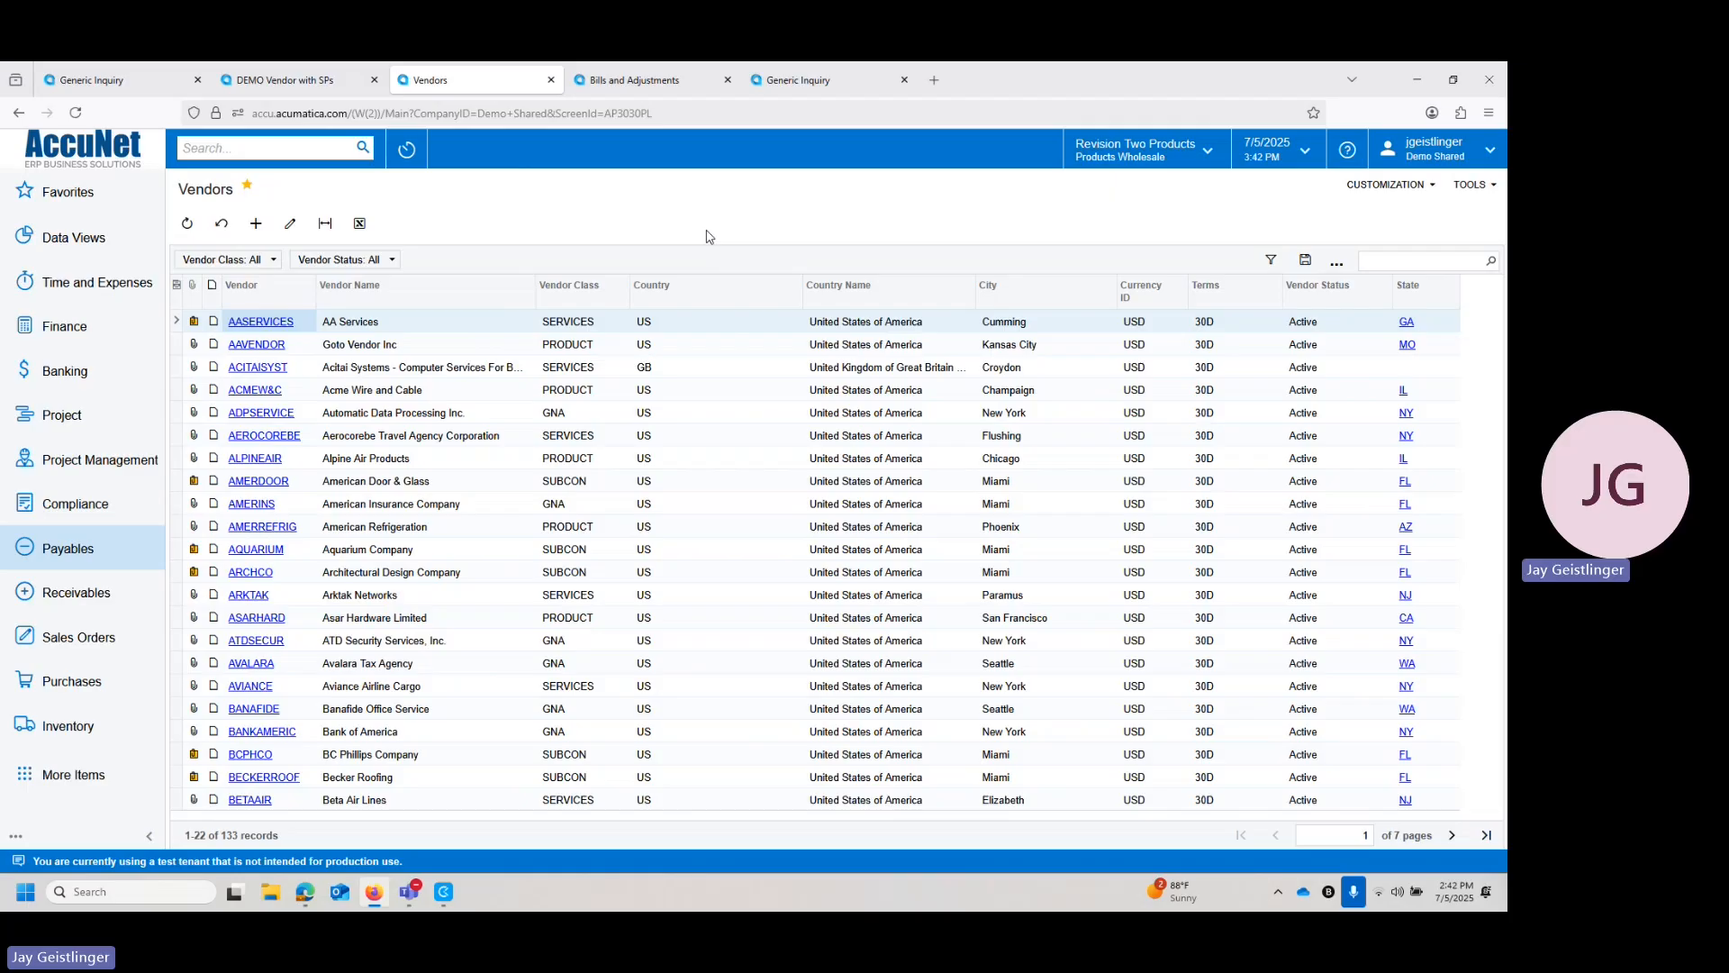
# Open the navigation settings of the DEMO-Vendor with SPs inquiry and review the Bills and Adjustments list for linking
pyautogui.click(135, 79)
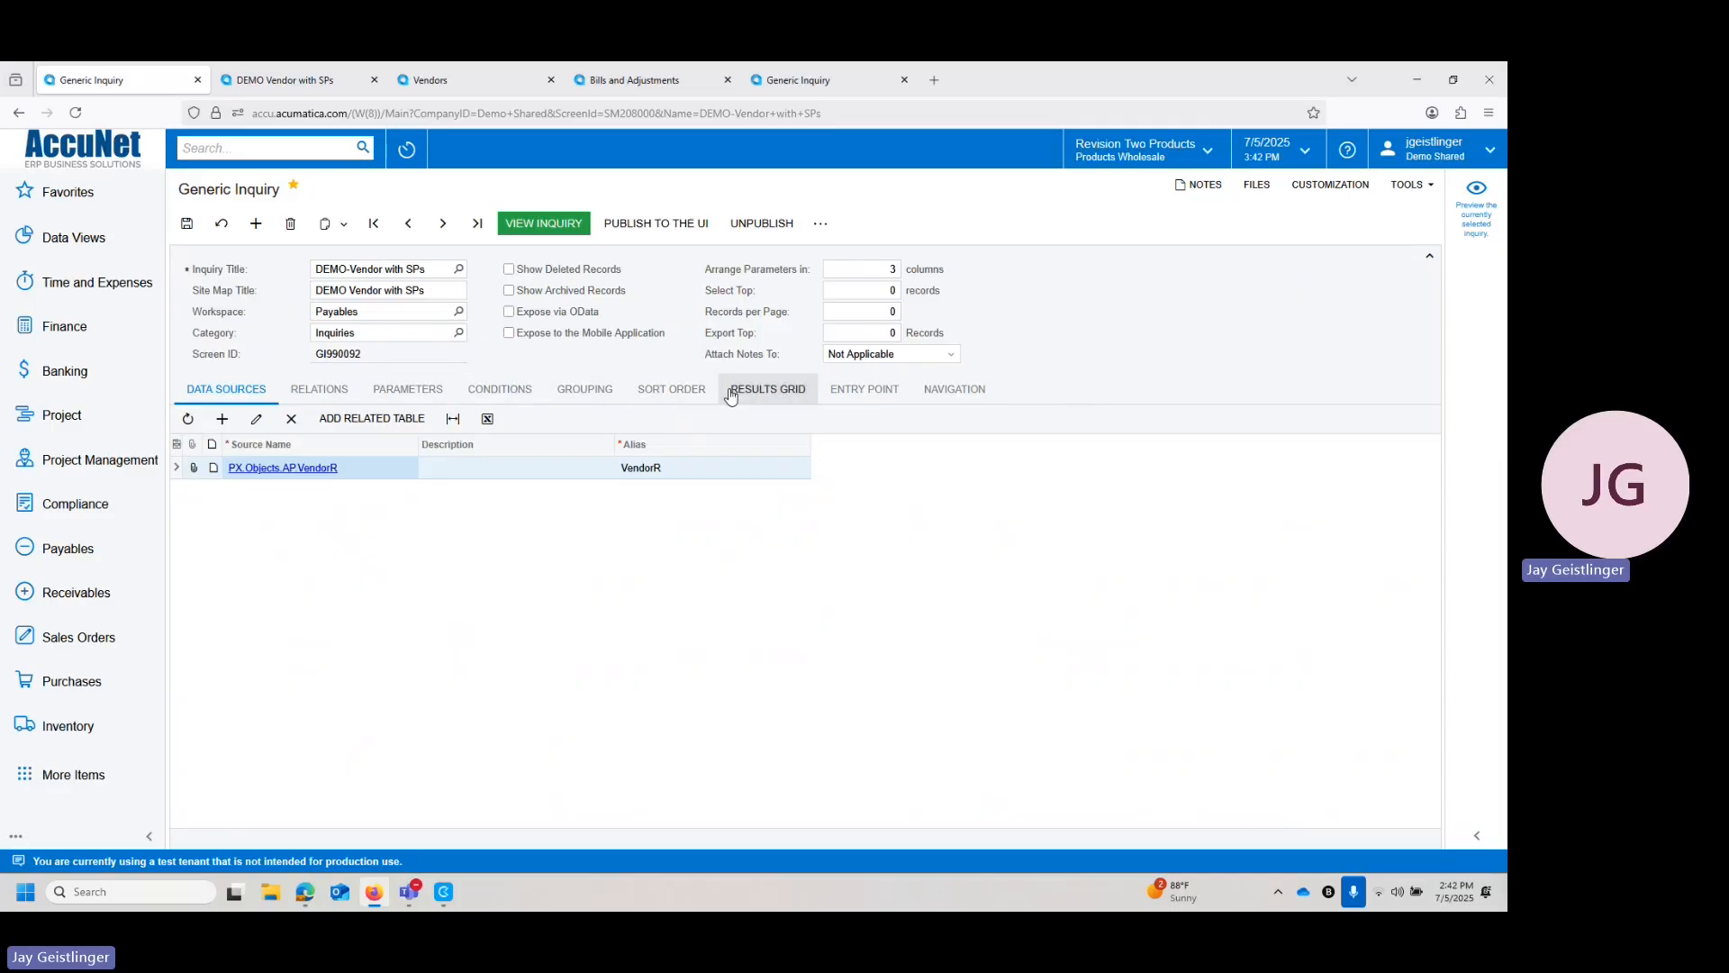
pyautogui.click(953, 396)
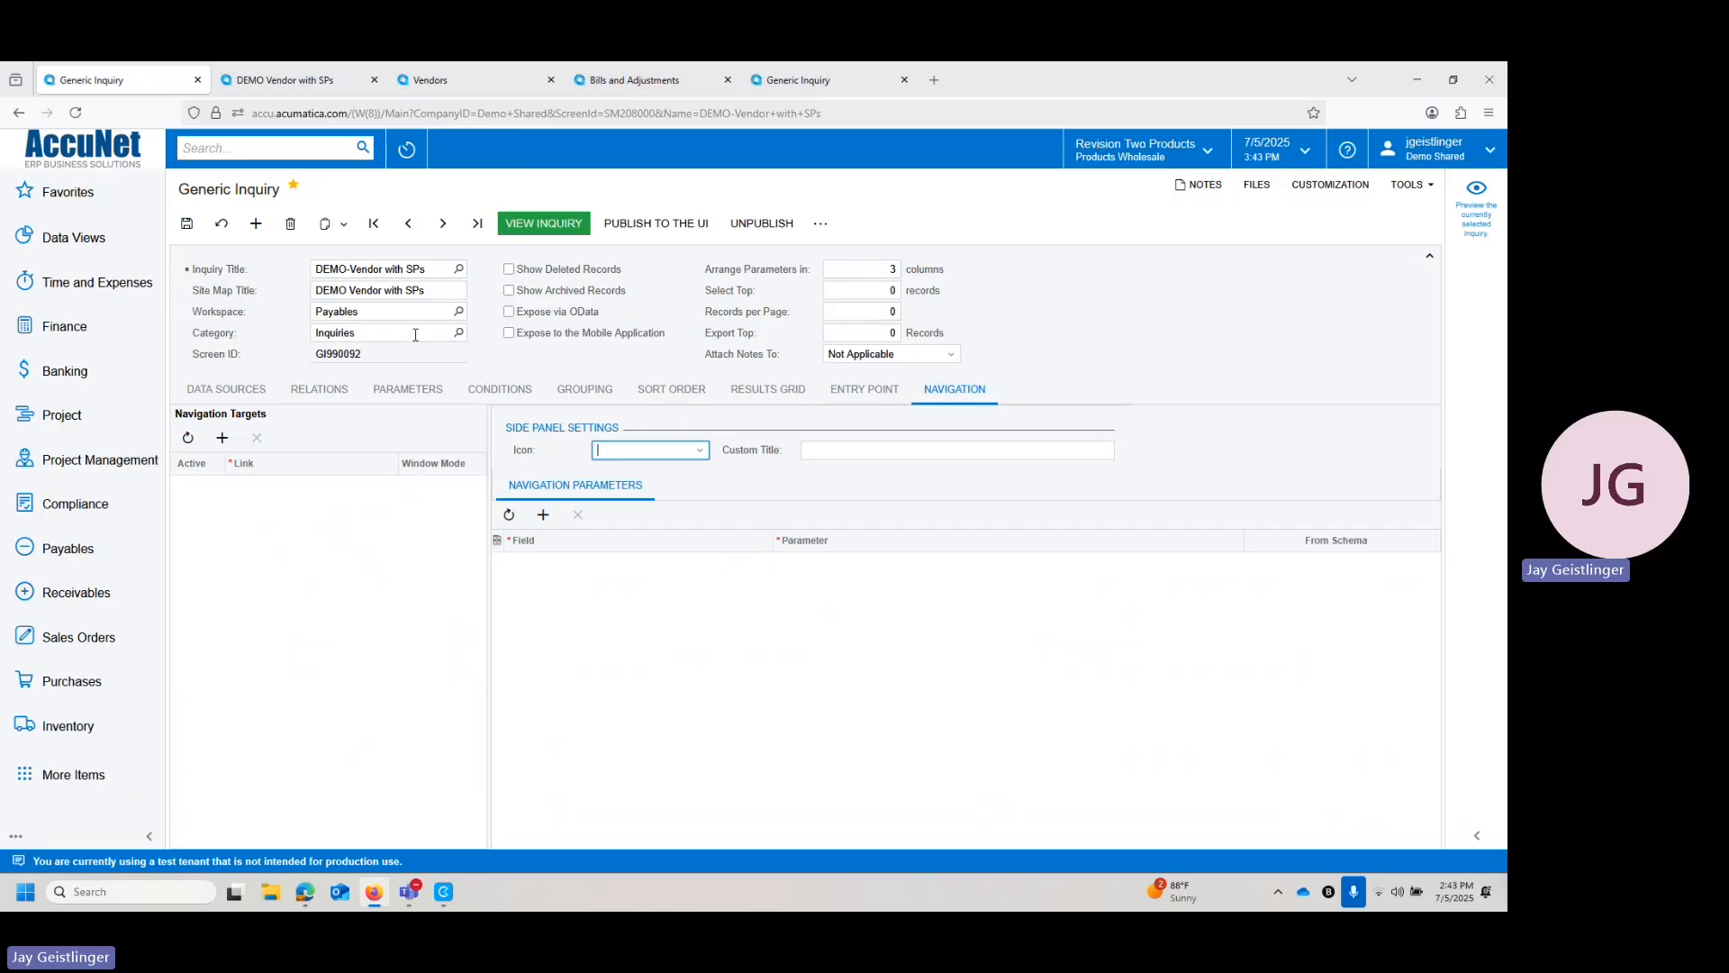
pyautogui.click(645, 87)
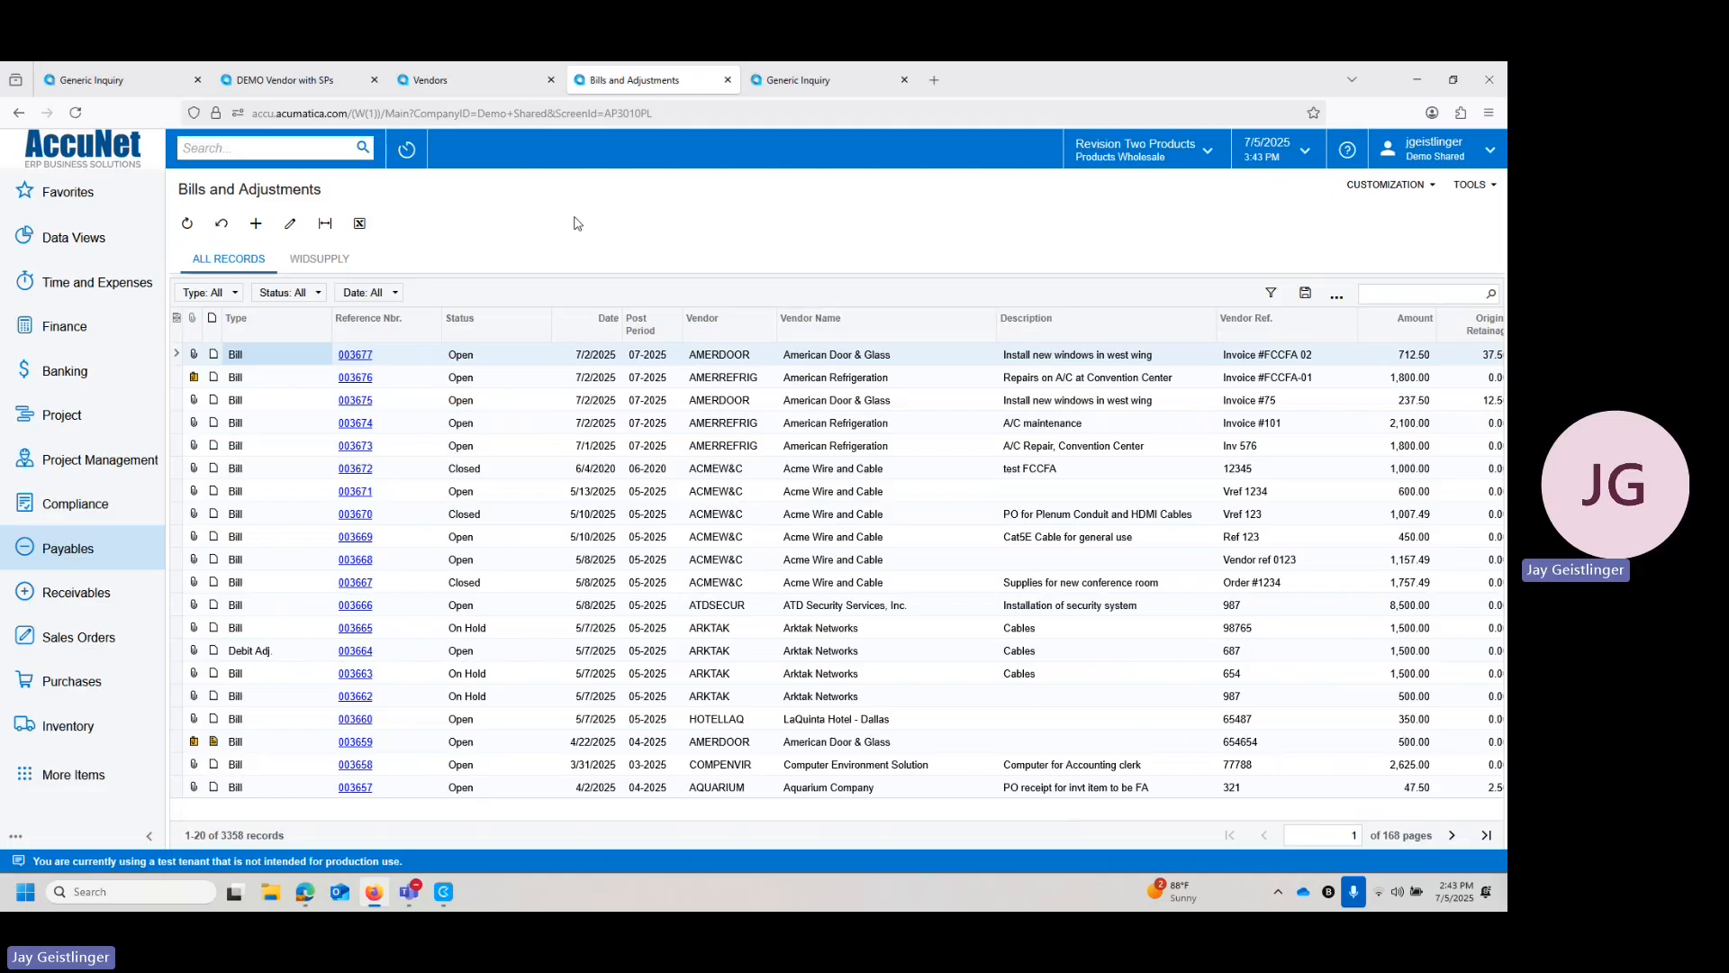
pyautogui.click(104, 82)
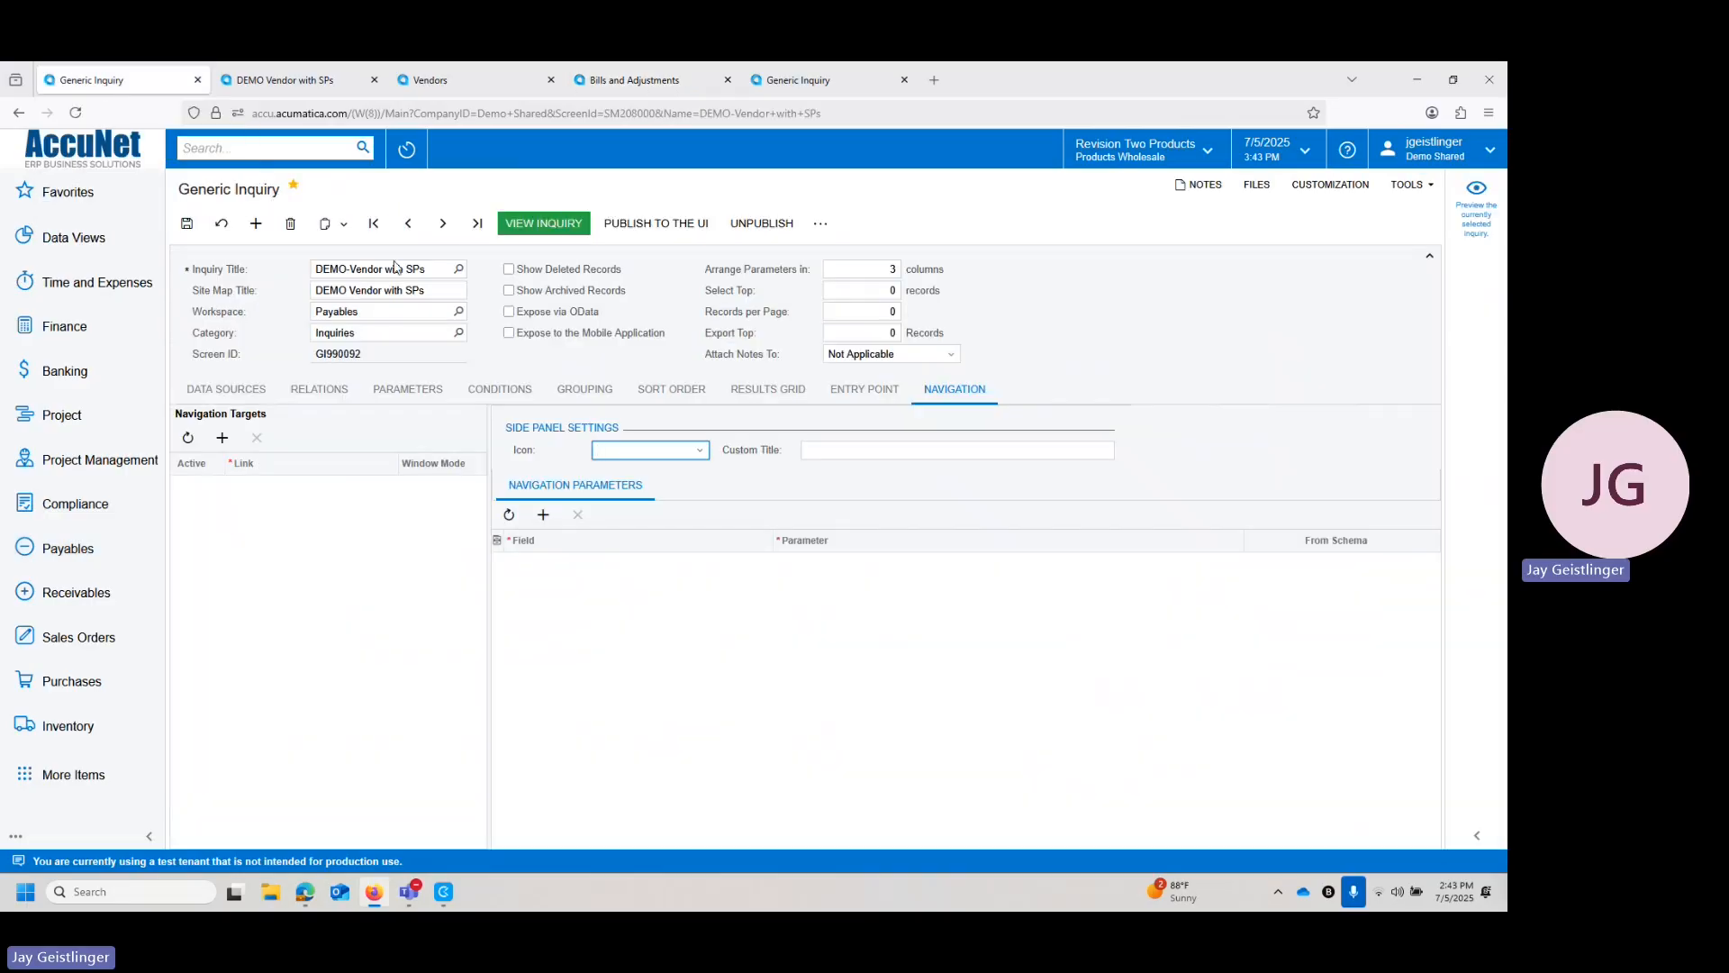
# Add a navigation target with window mode Side Panel that links to the Bills and Adjustments list screen AP3010PL
pyautogui.click(224, 440)
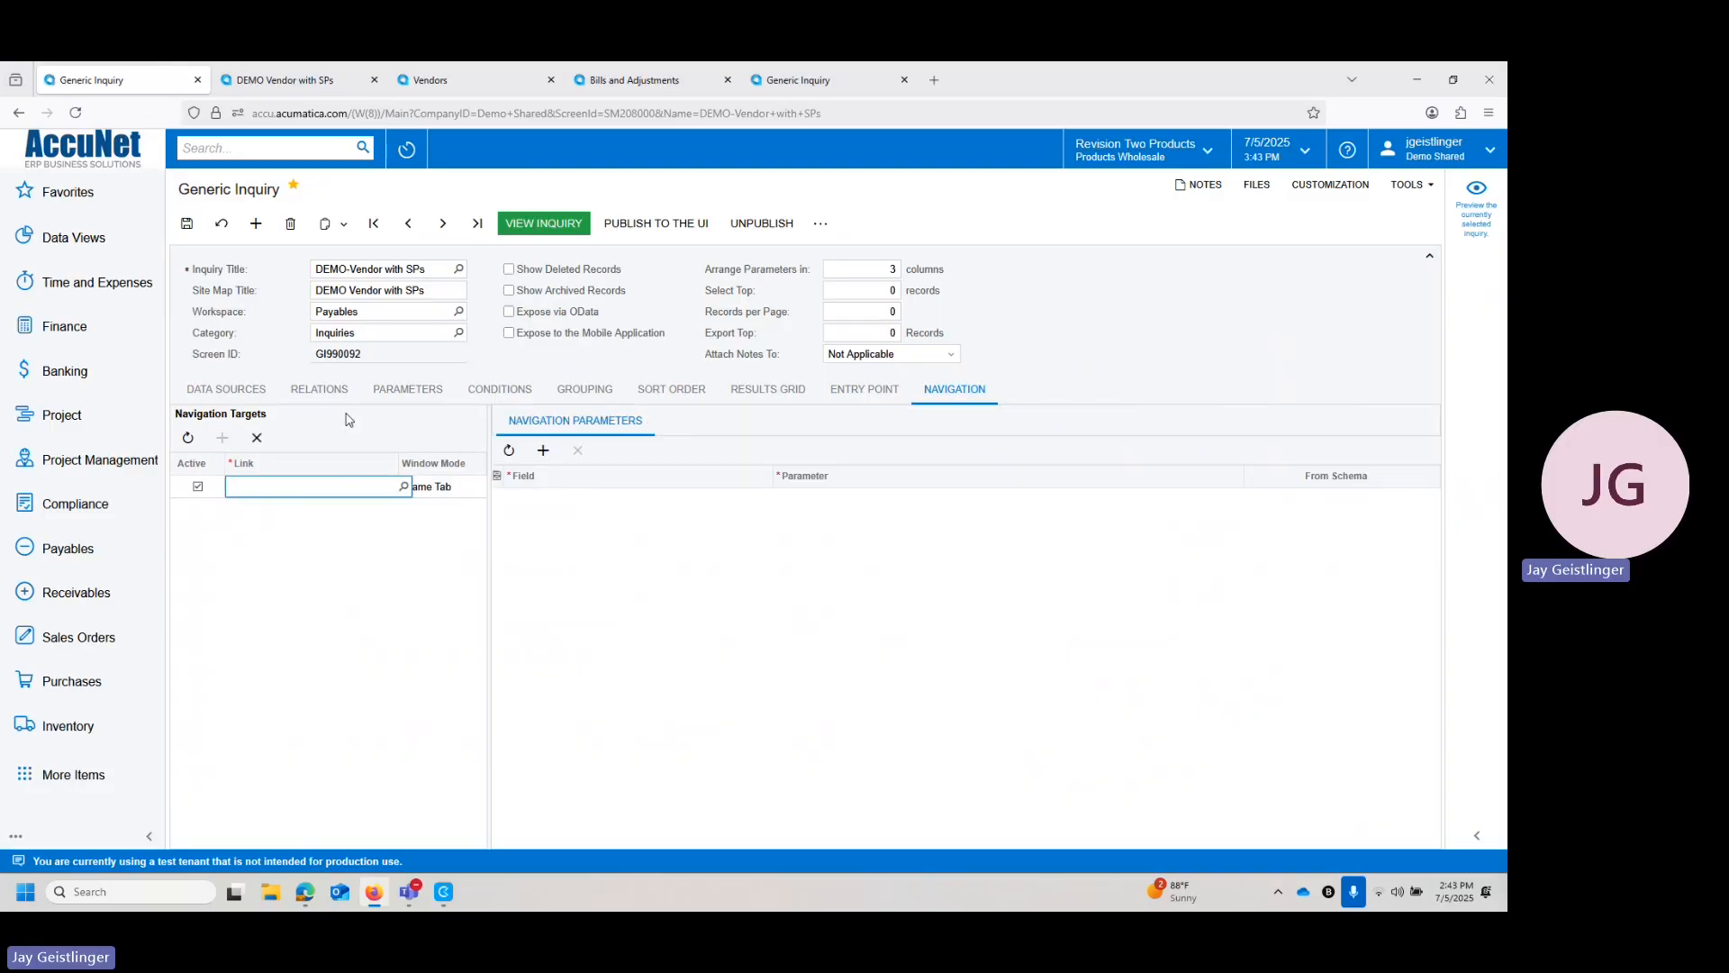
pyautogui.click(474, 488)
pyautogui.click(475, 494)
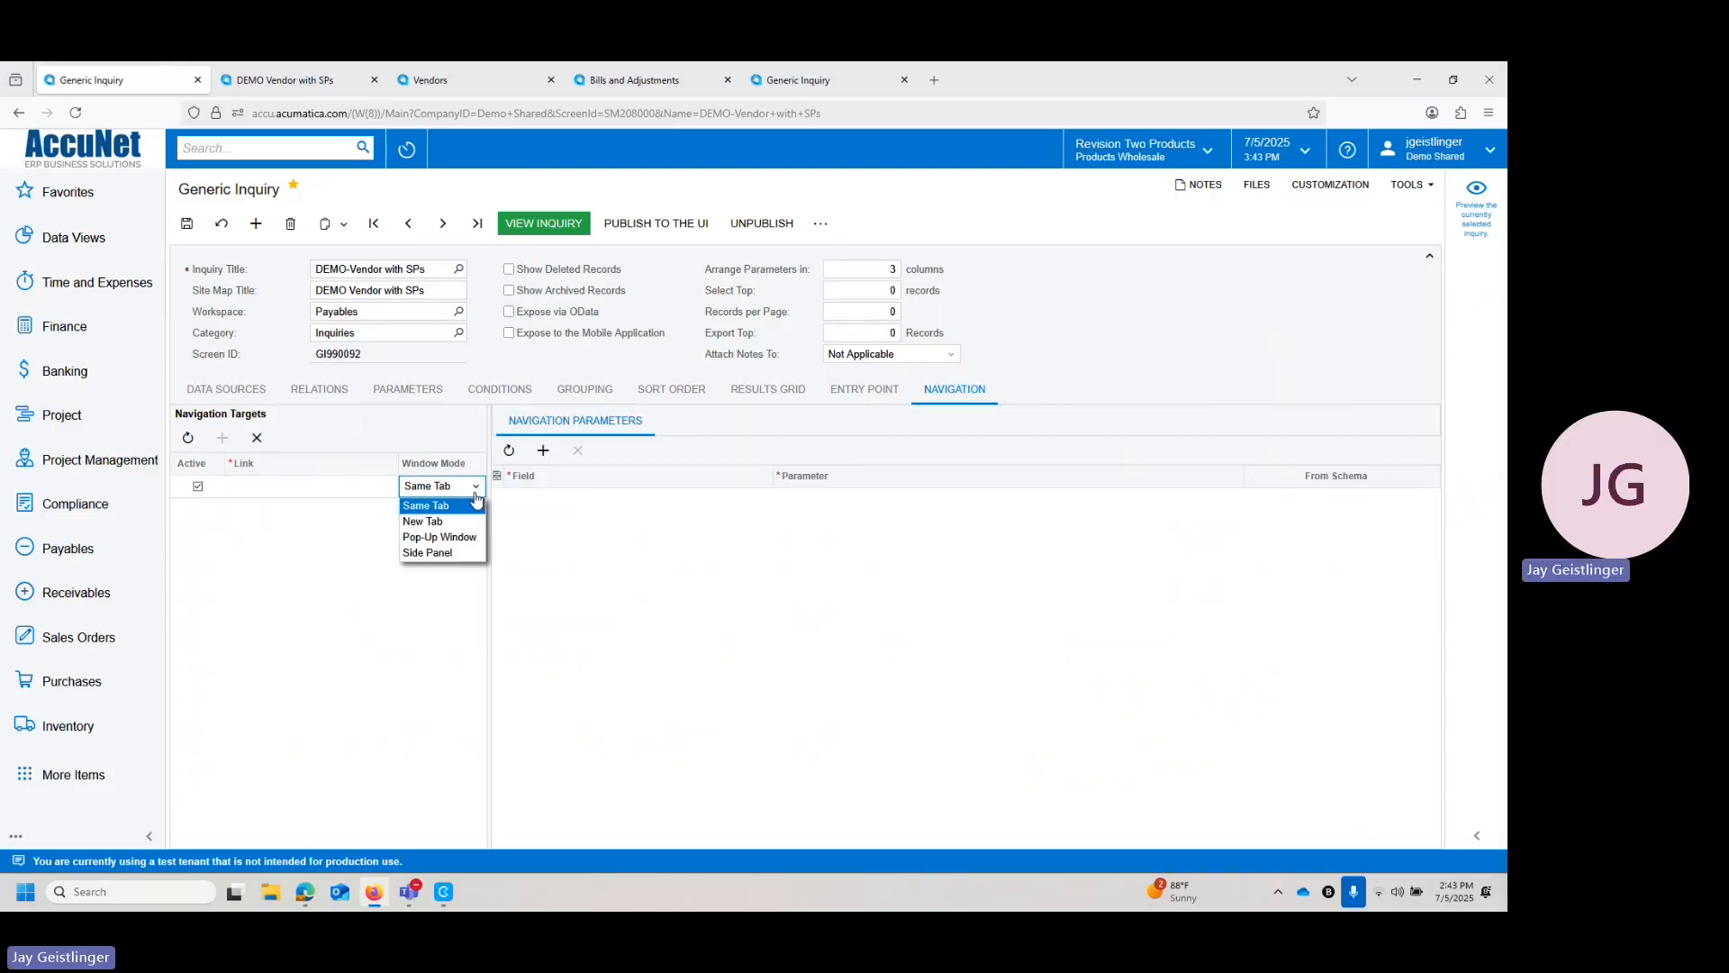
pyautogui.click(458, 554)
pyautogui.click(394, 492)
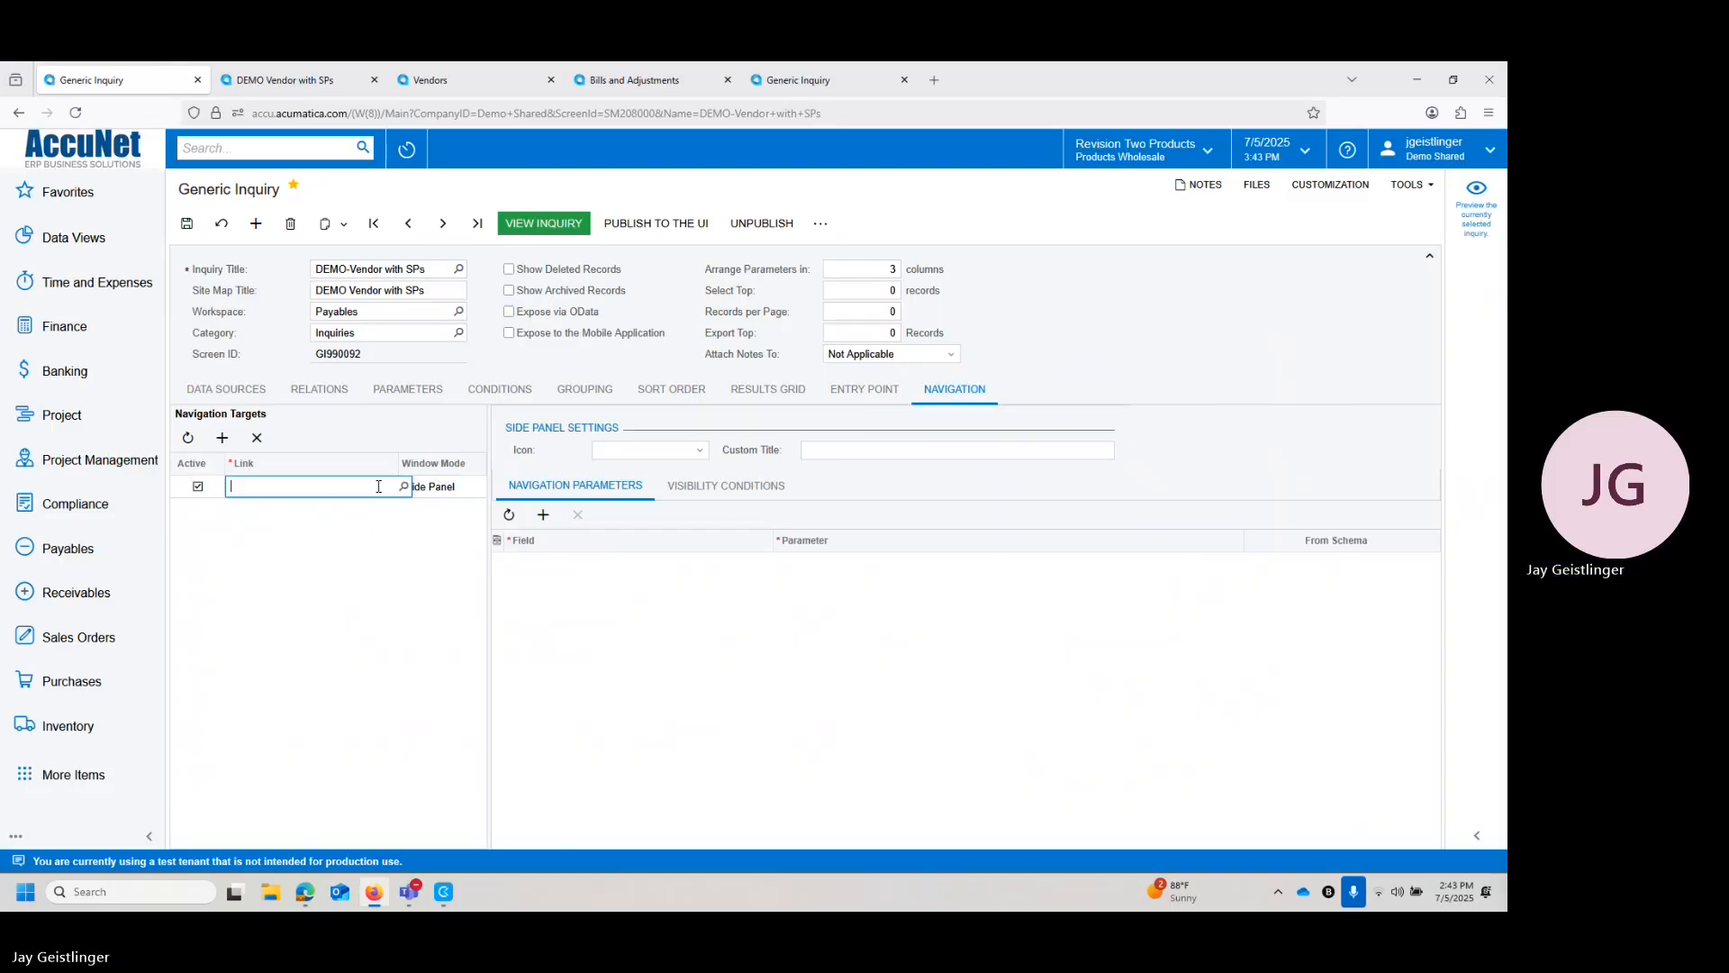
pyautogui.click(403, 488)
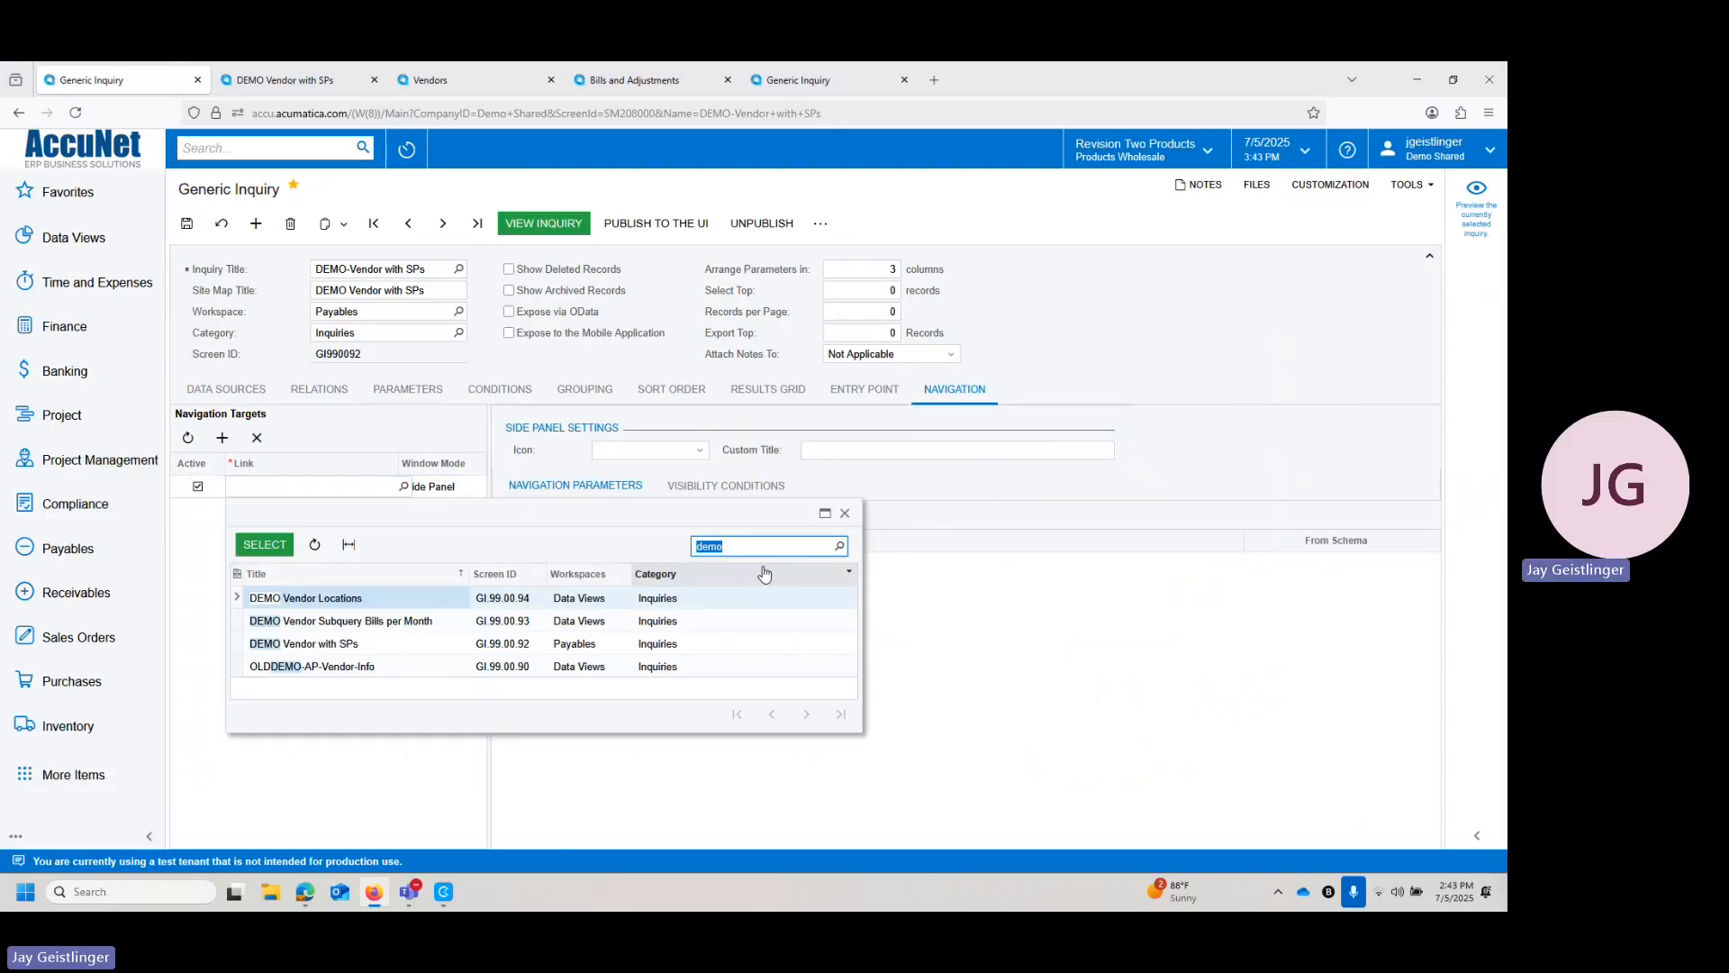
pyautogui.write('bills and ad')
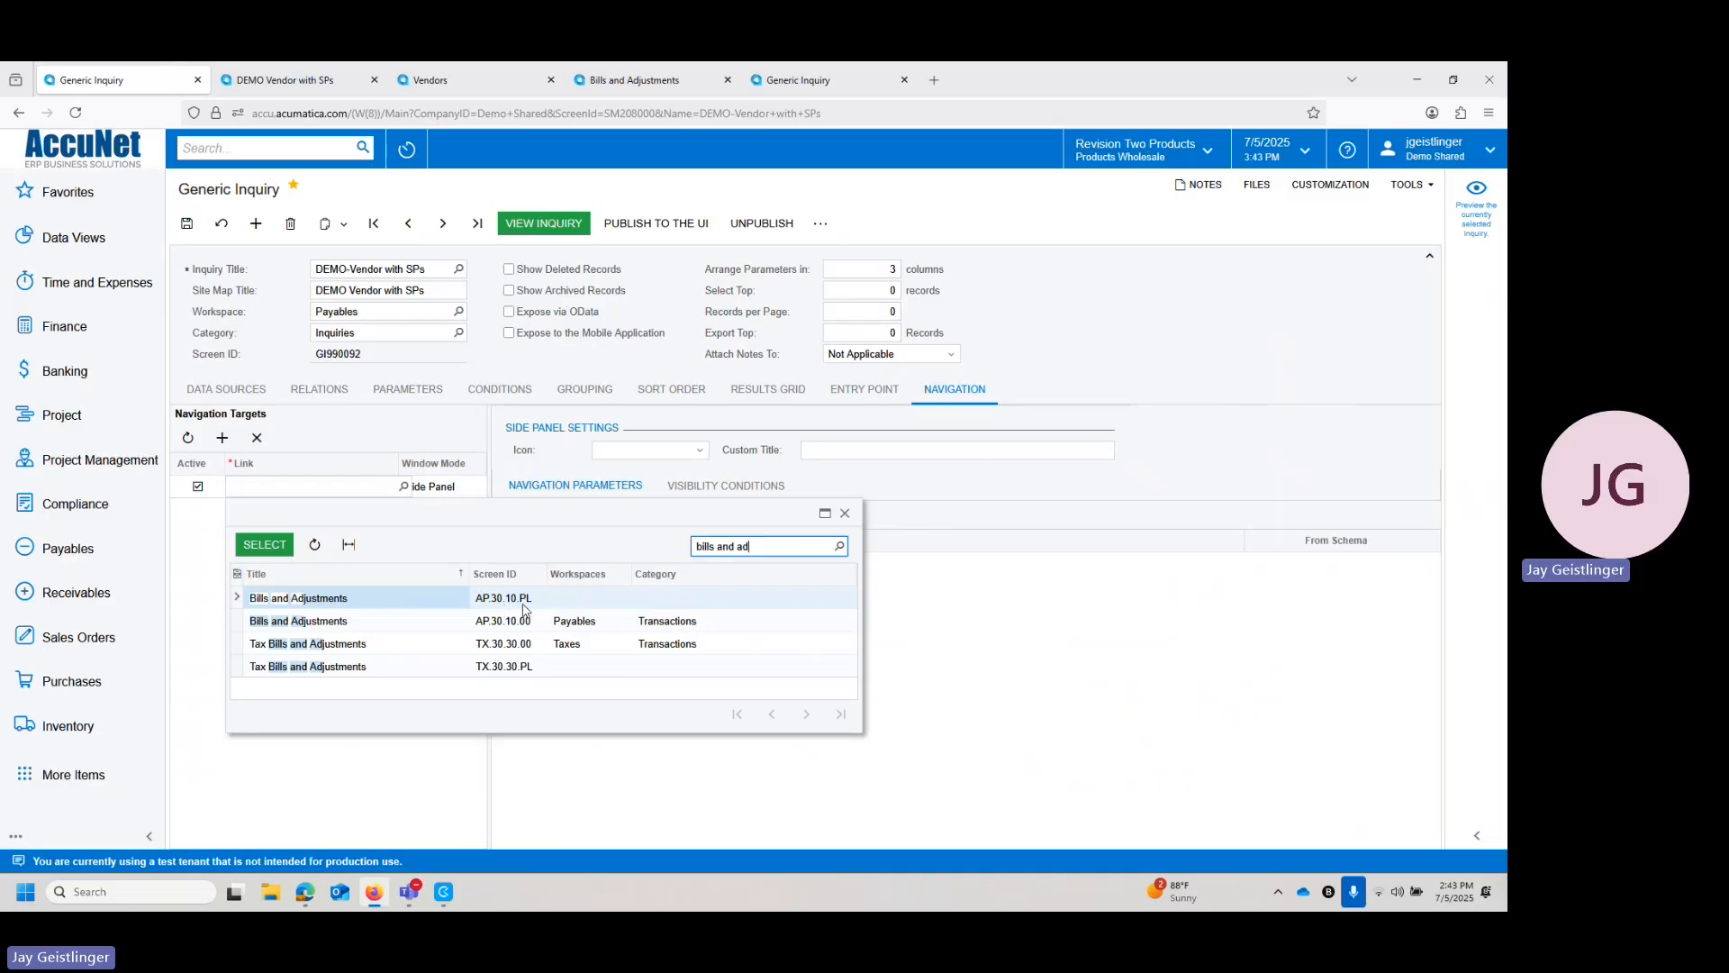
pyautogui.doubleClick(340, 602)
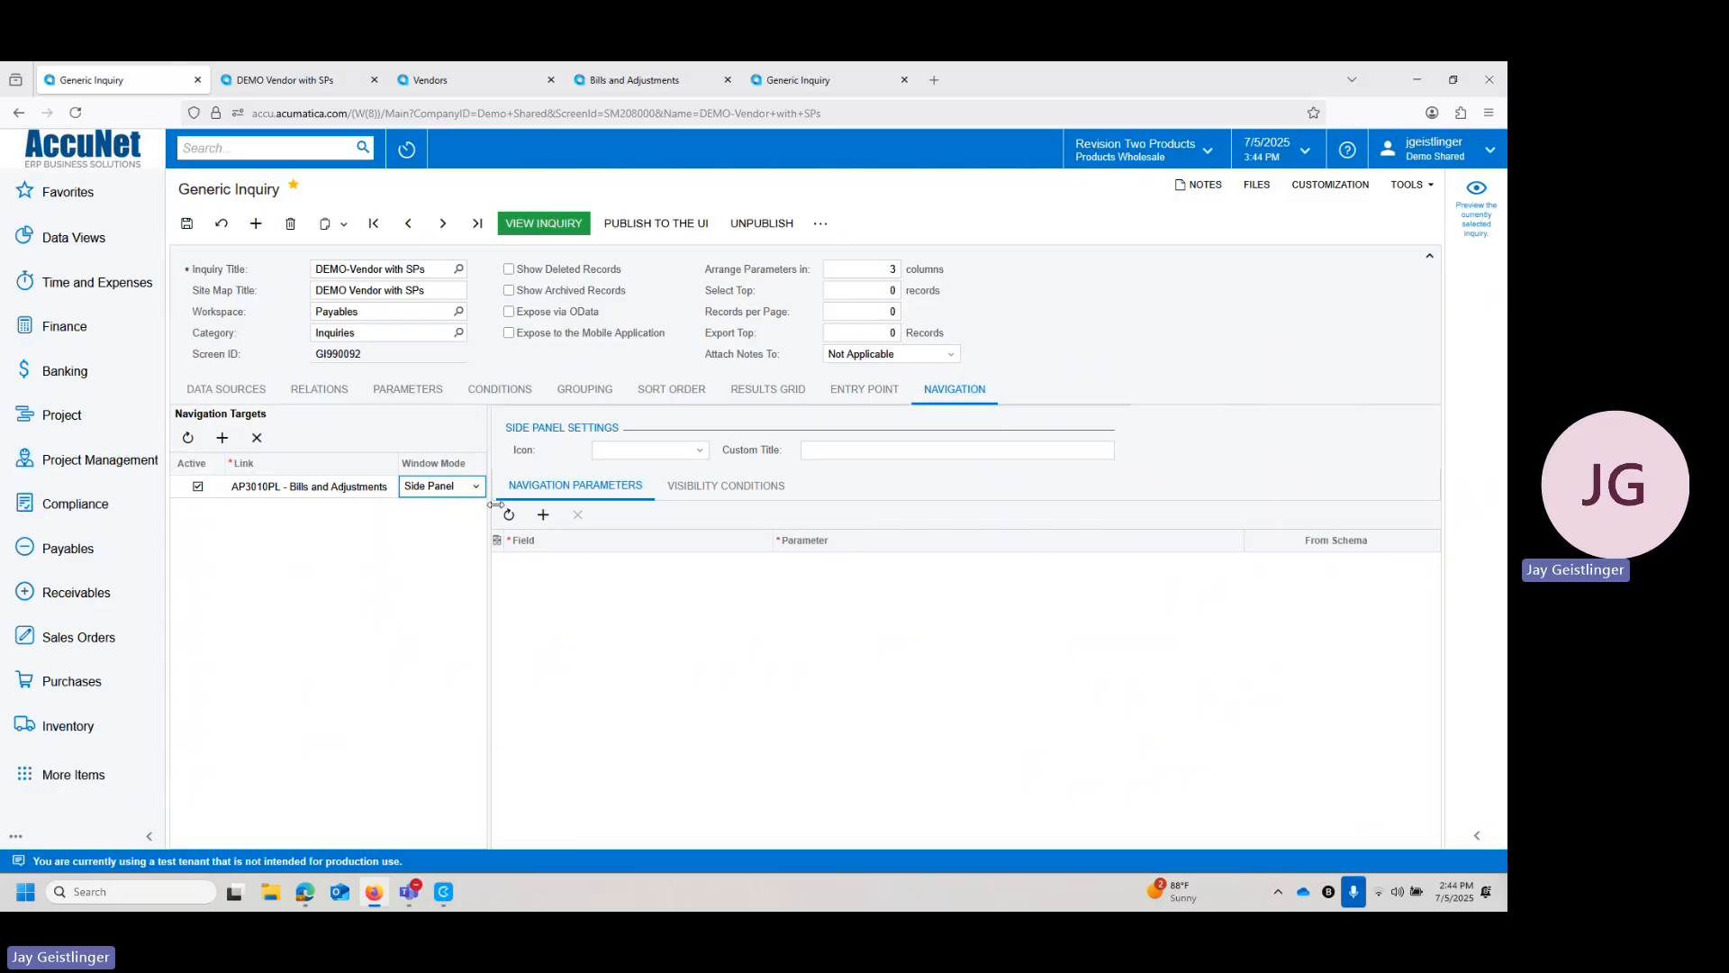
# Add a navigation parameter to the Bills and Adjustments target, mapping field Vendor_acctCD to VendorR.AcctCD
pyautogui.click(544, 515)
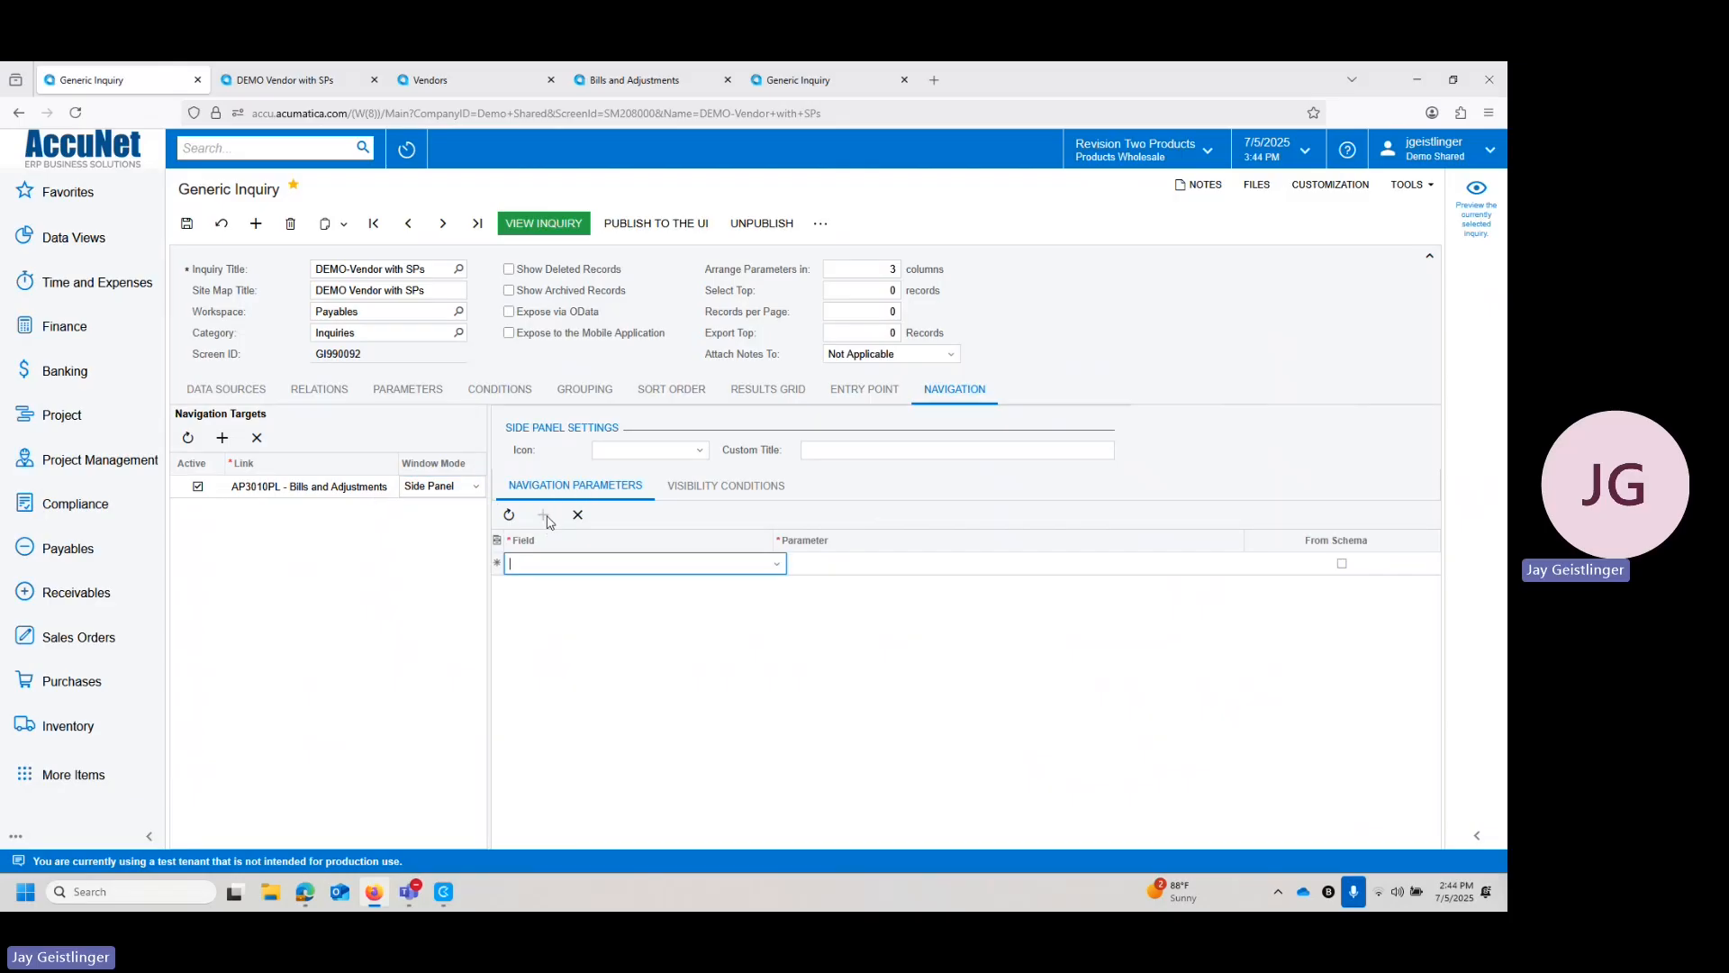
pyautogui.click(778, 564)
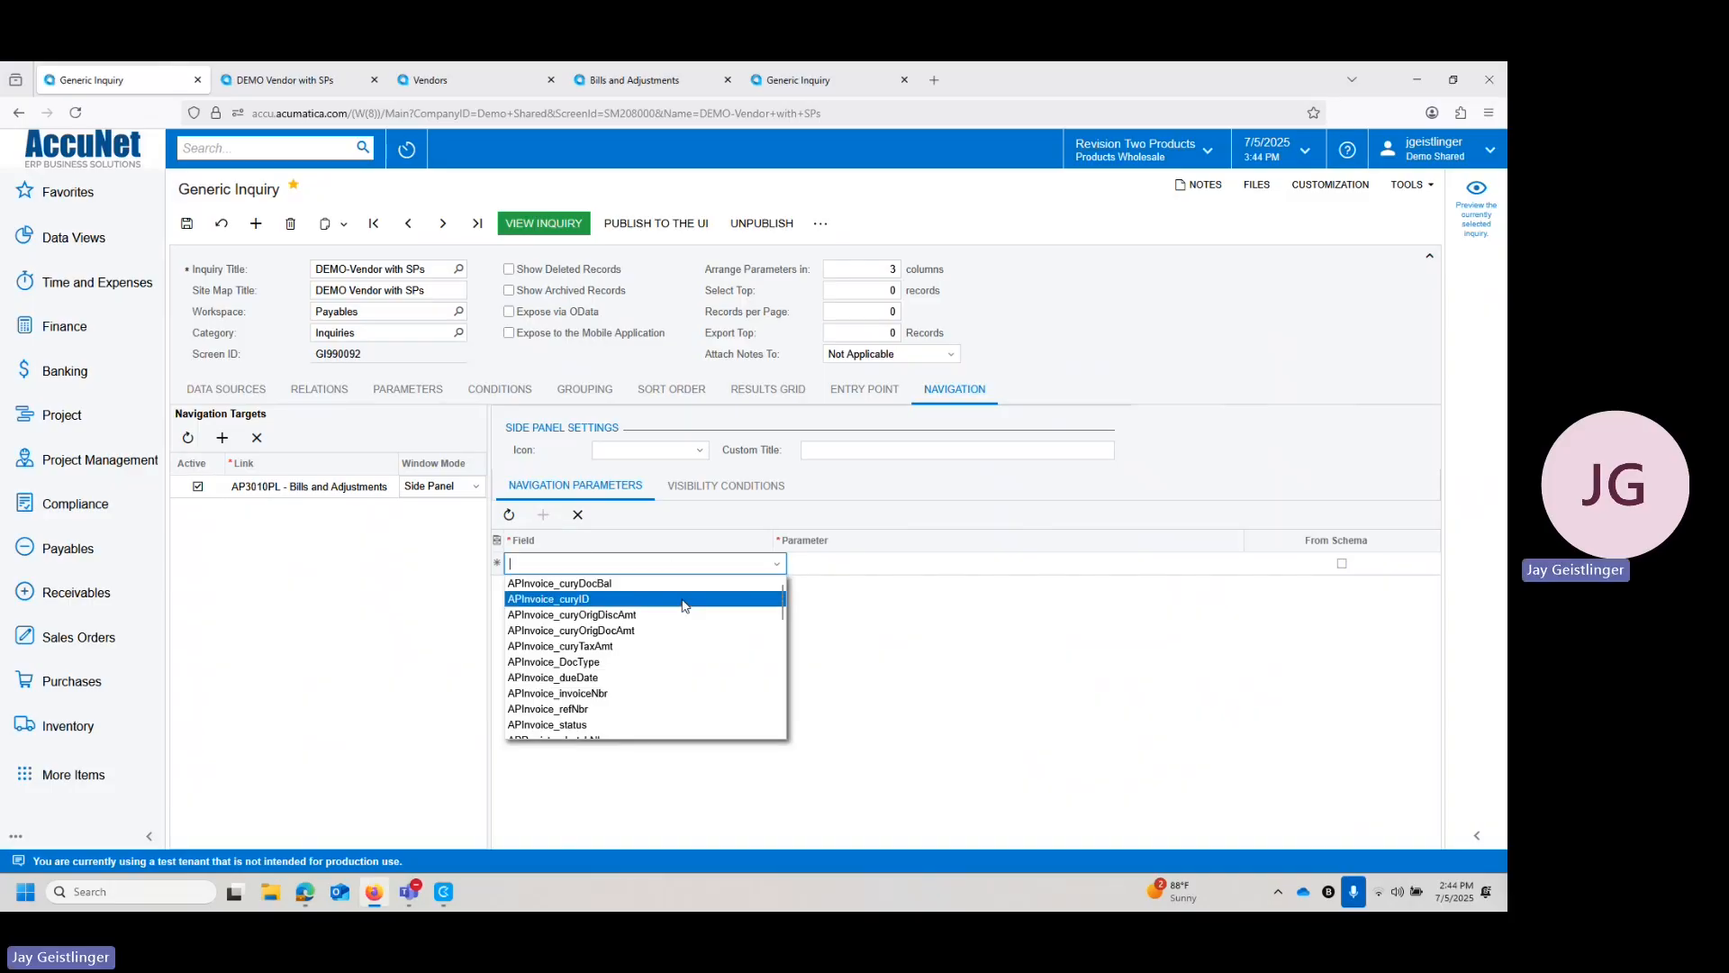
pyautogui.scroll(-1, 684, 605)
pyautogui.scroll(-5, 684, 605)
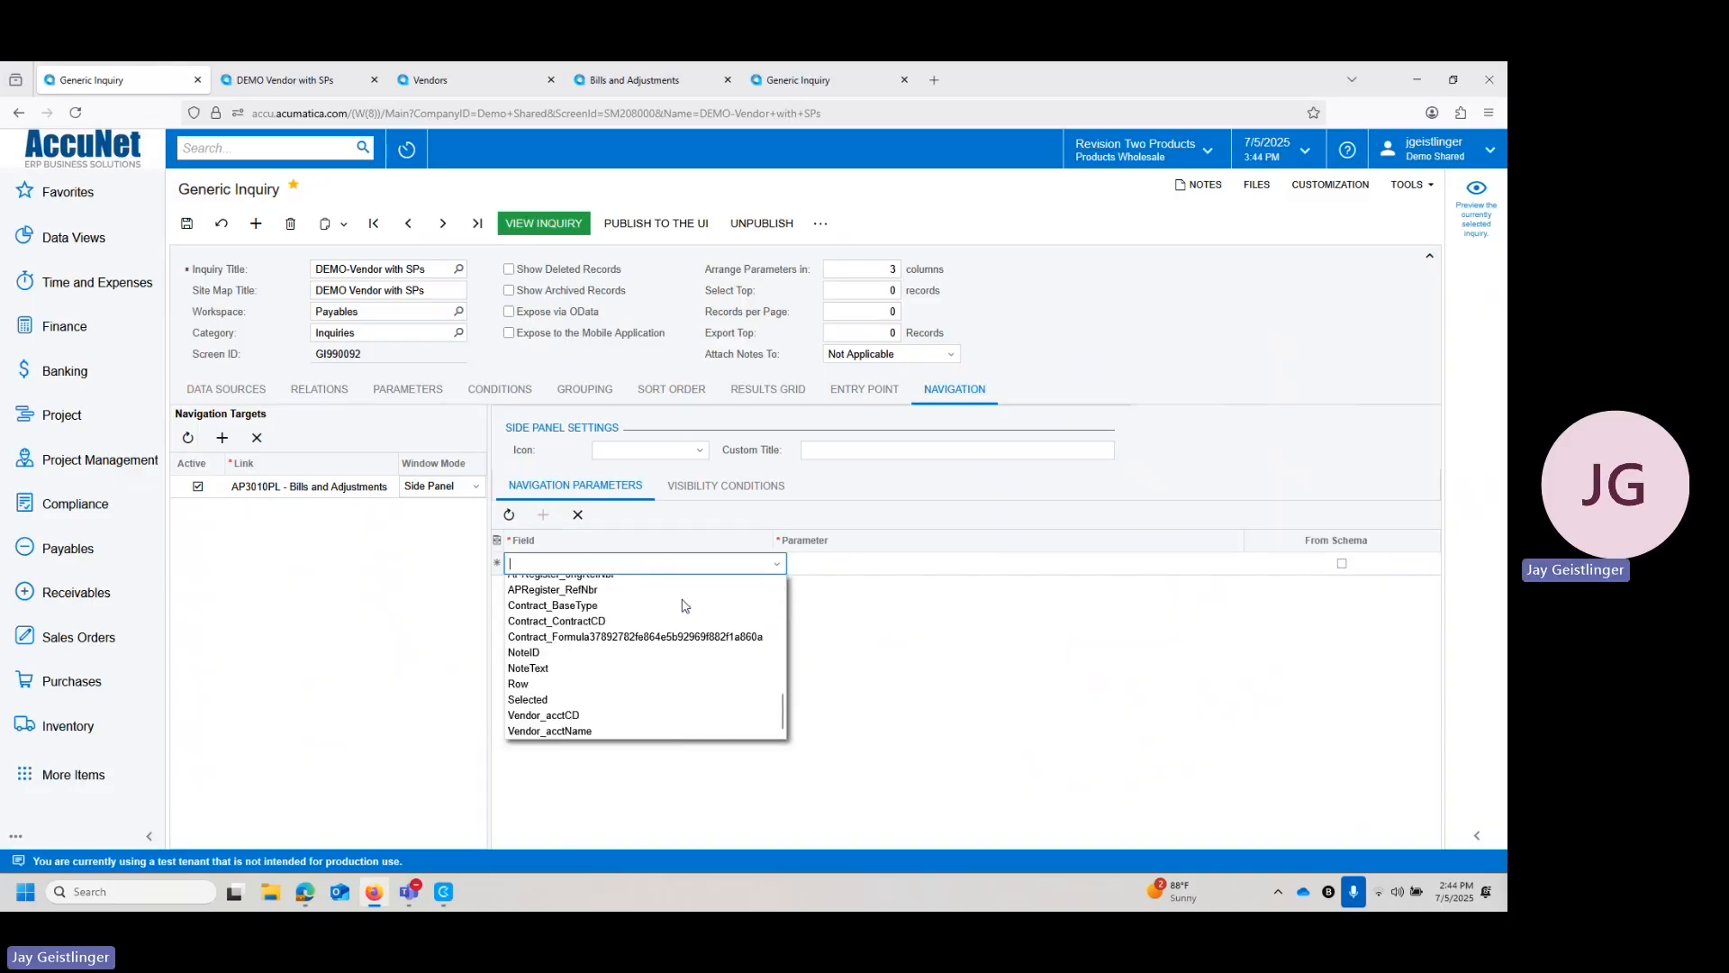
pyautogui.click(586, 716)
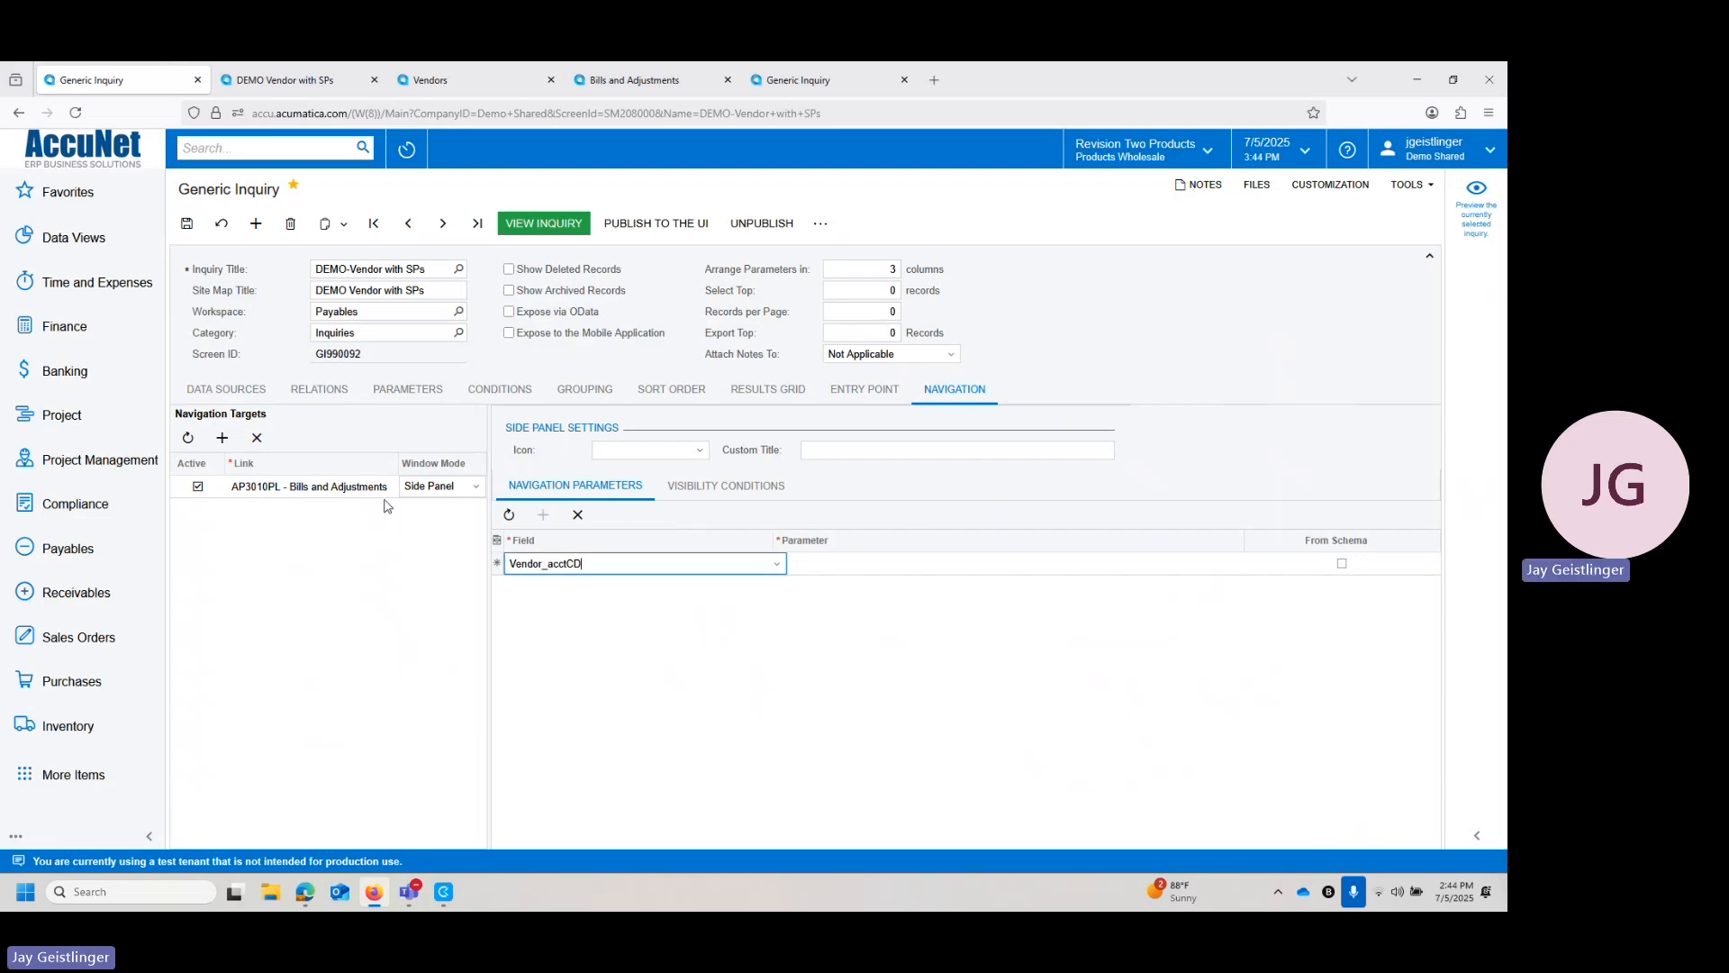
pyautogui.click(943, 563)
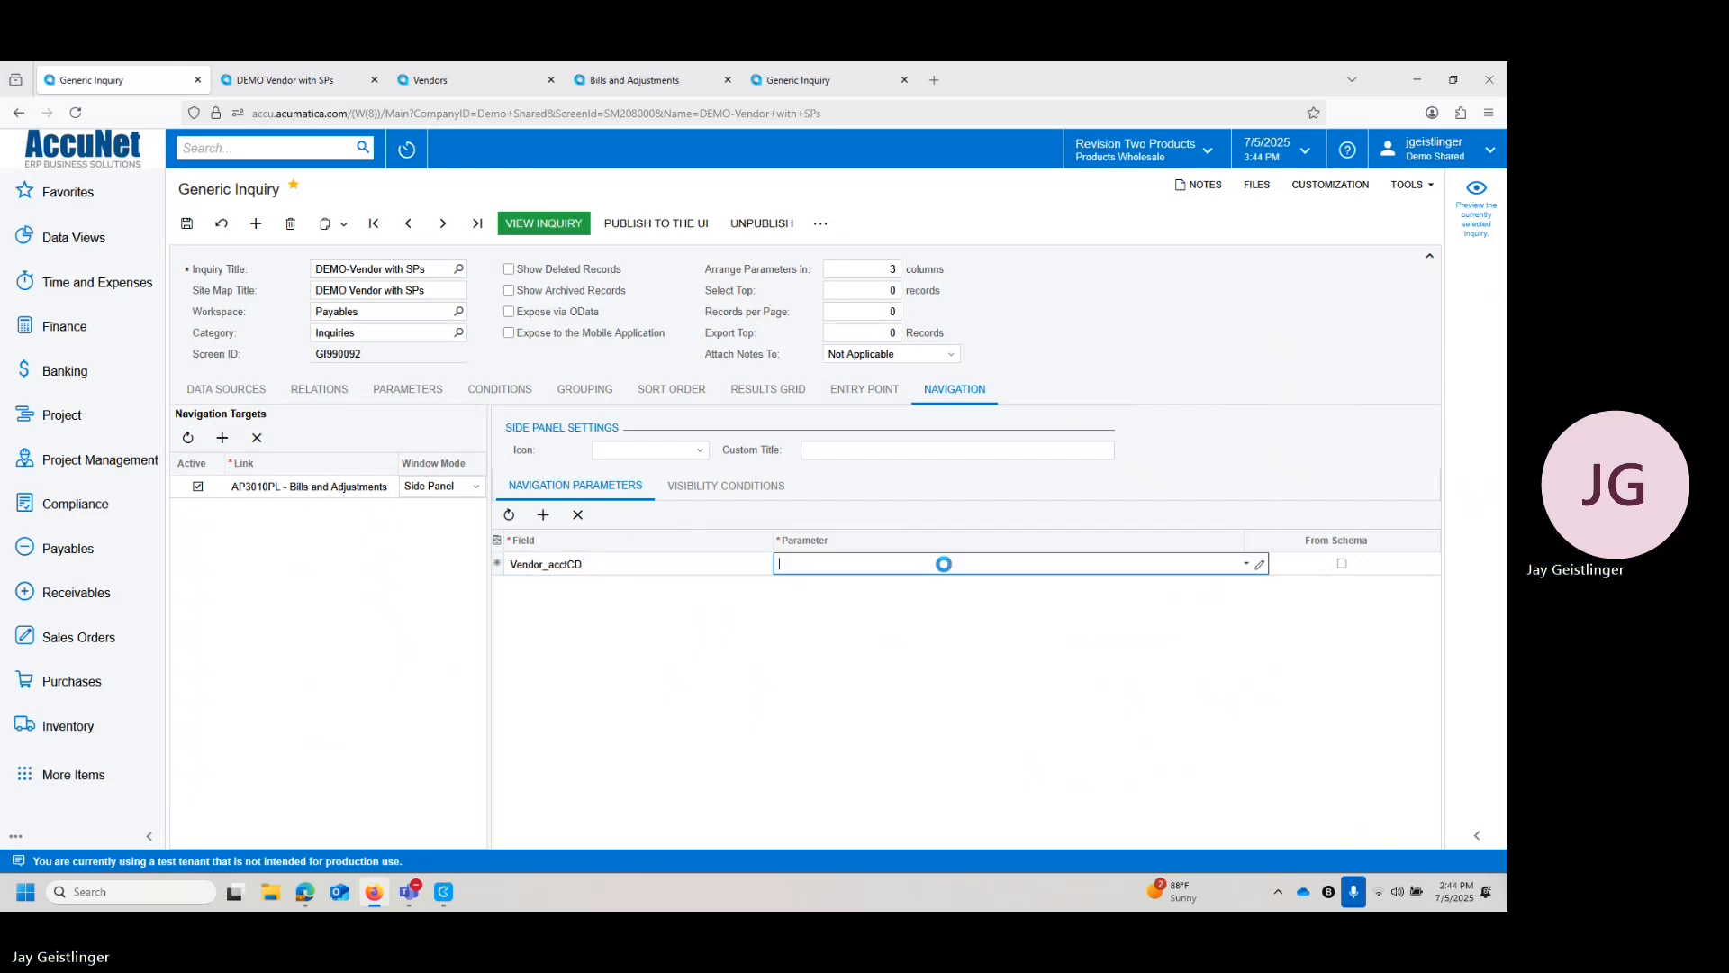
pyautogui.click(1225, 568)
pyautogui.click(1248, 564)
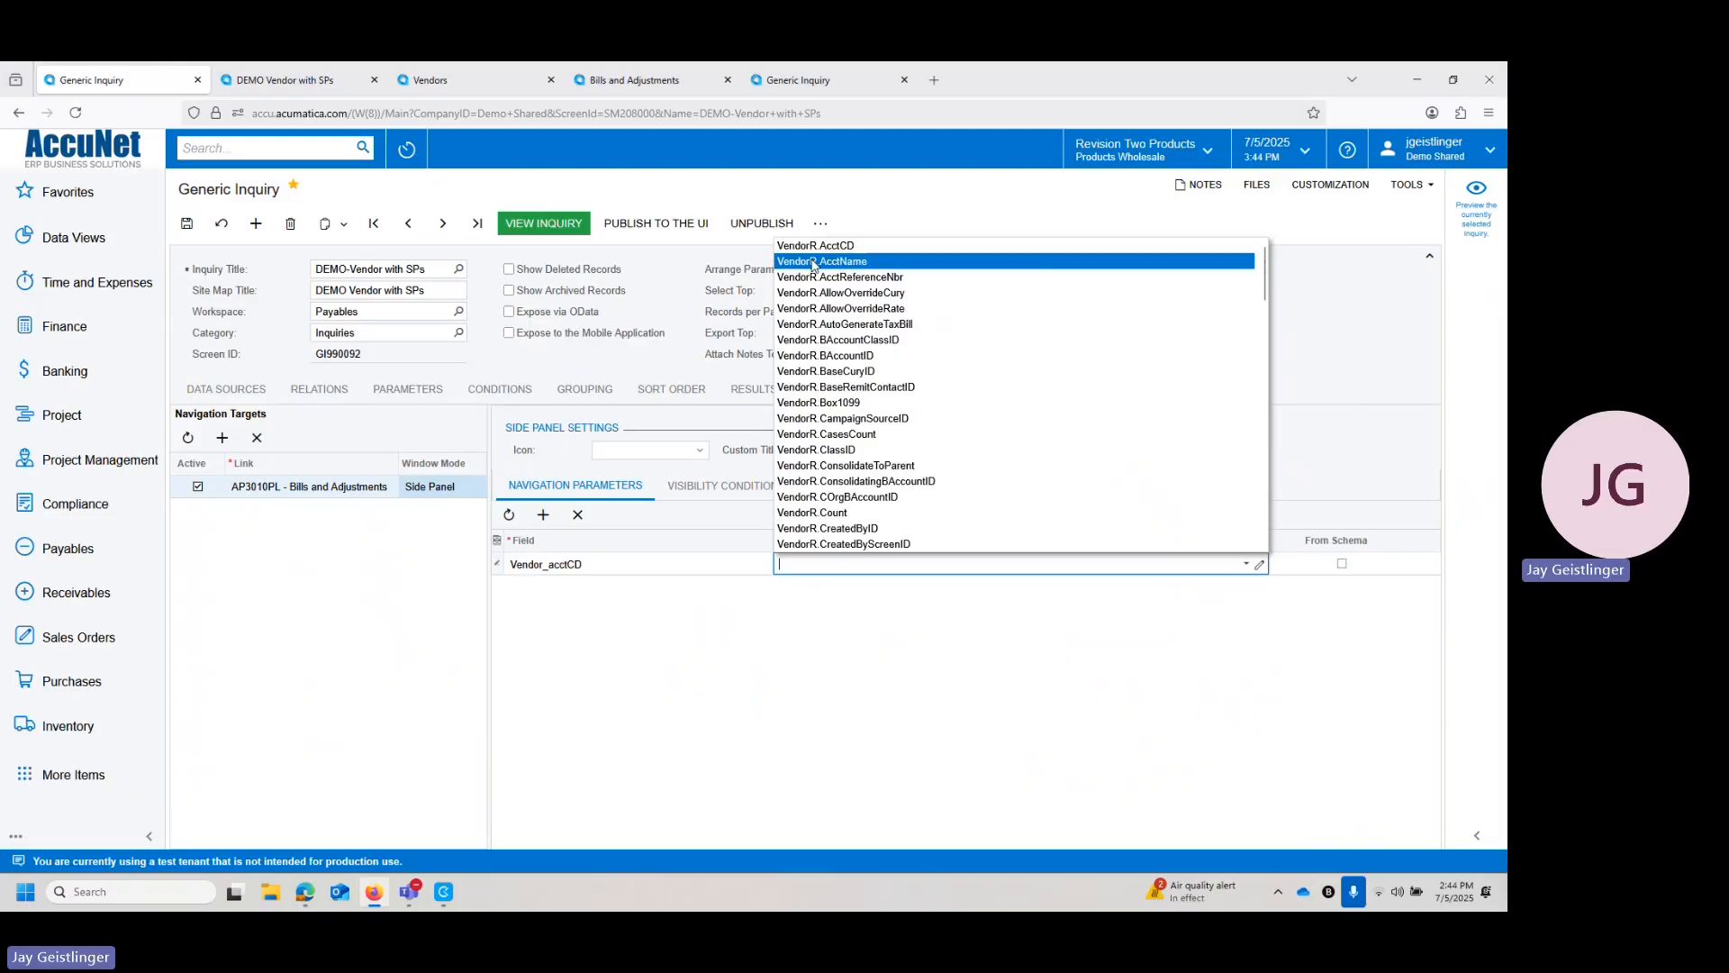
pyautogui.click(883, 248)
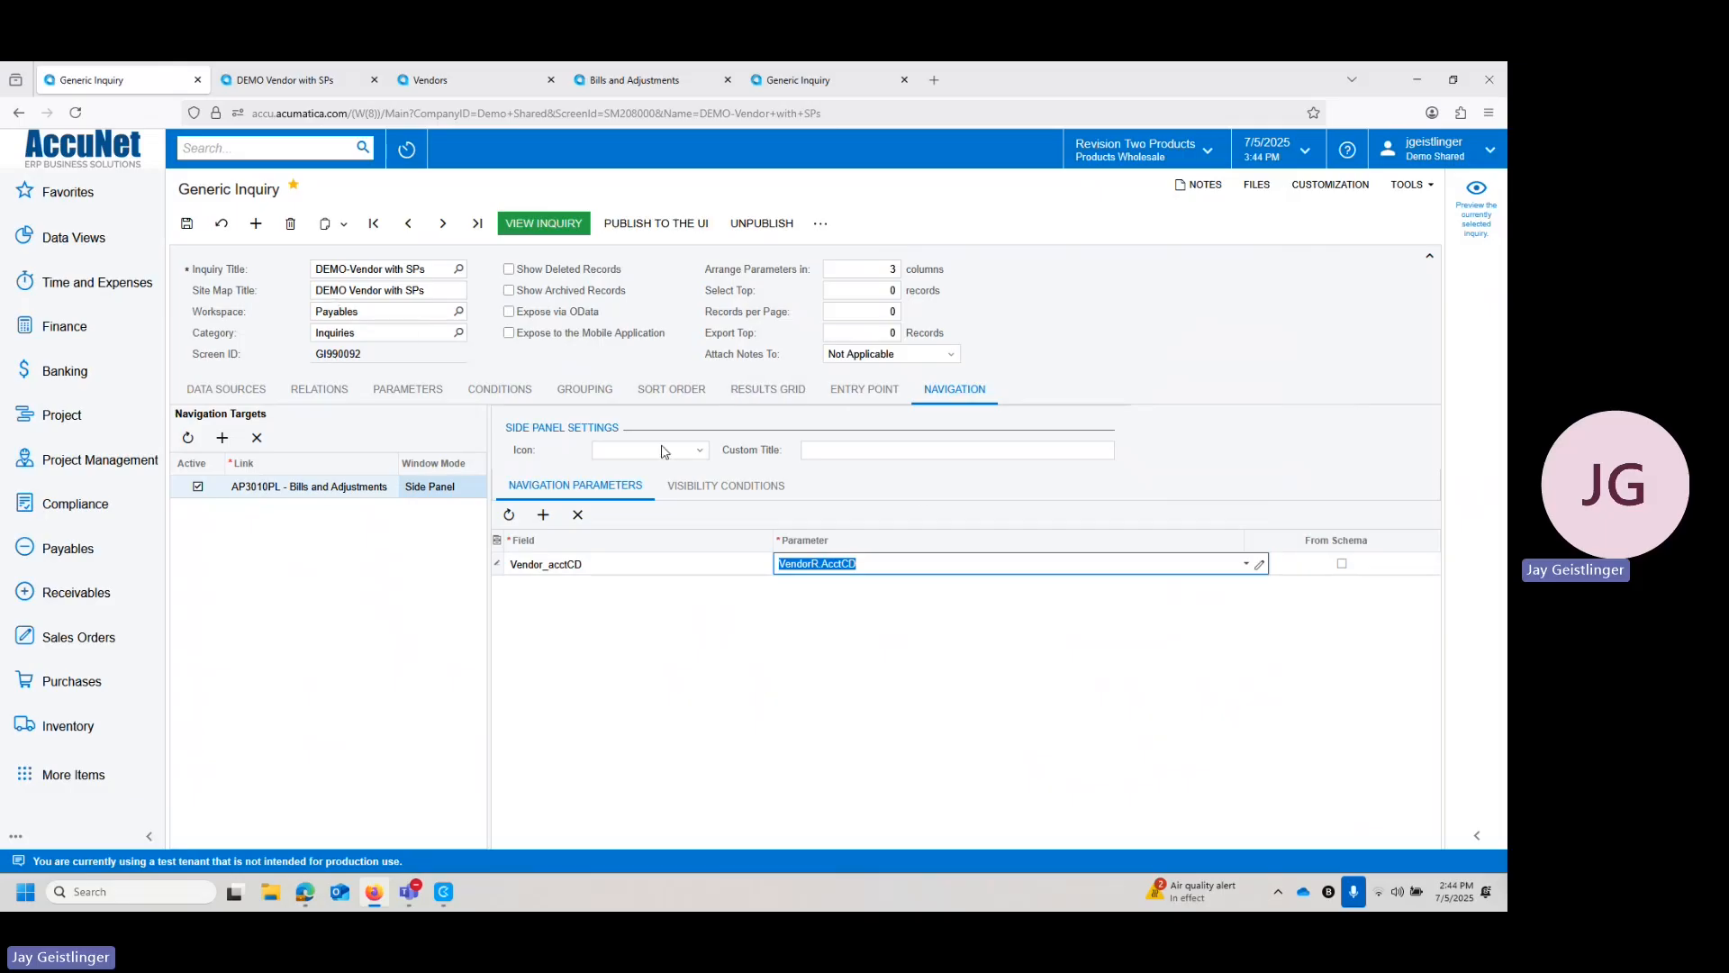
# Save the inquiry, run it again and open its Bills and Adjustments side panel
pyautogui.click(187, 223)
pyautogui.click(550, 231)
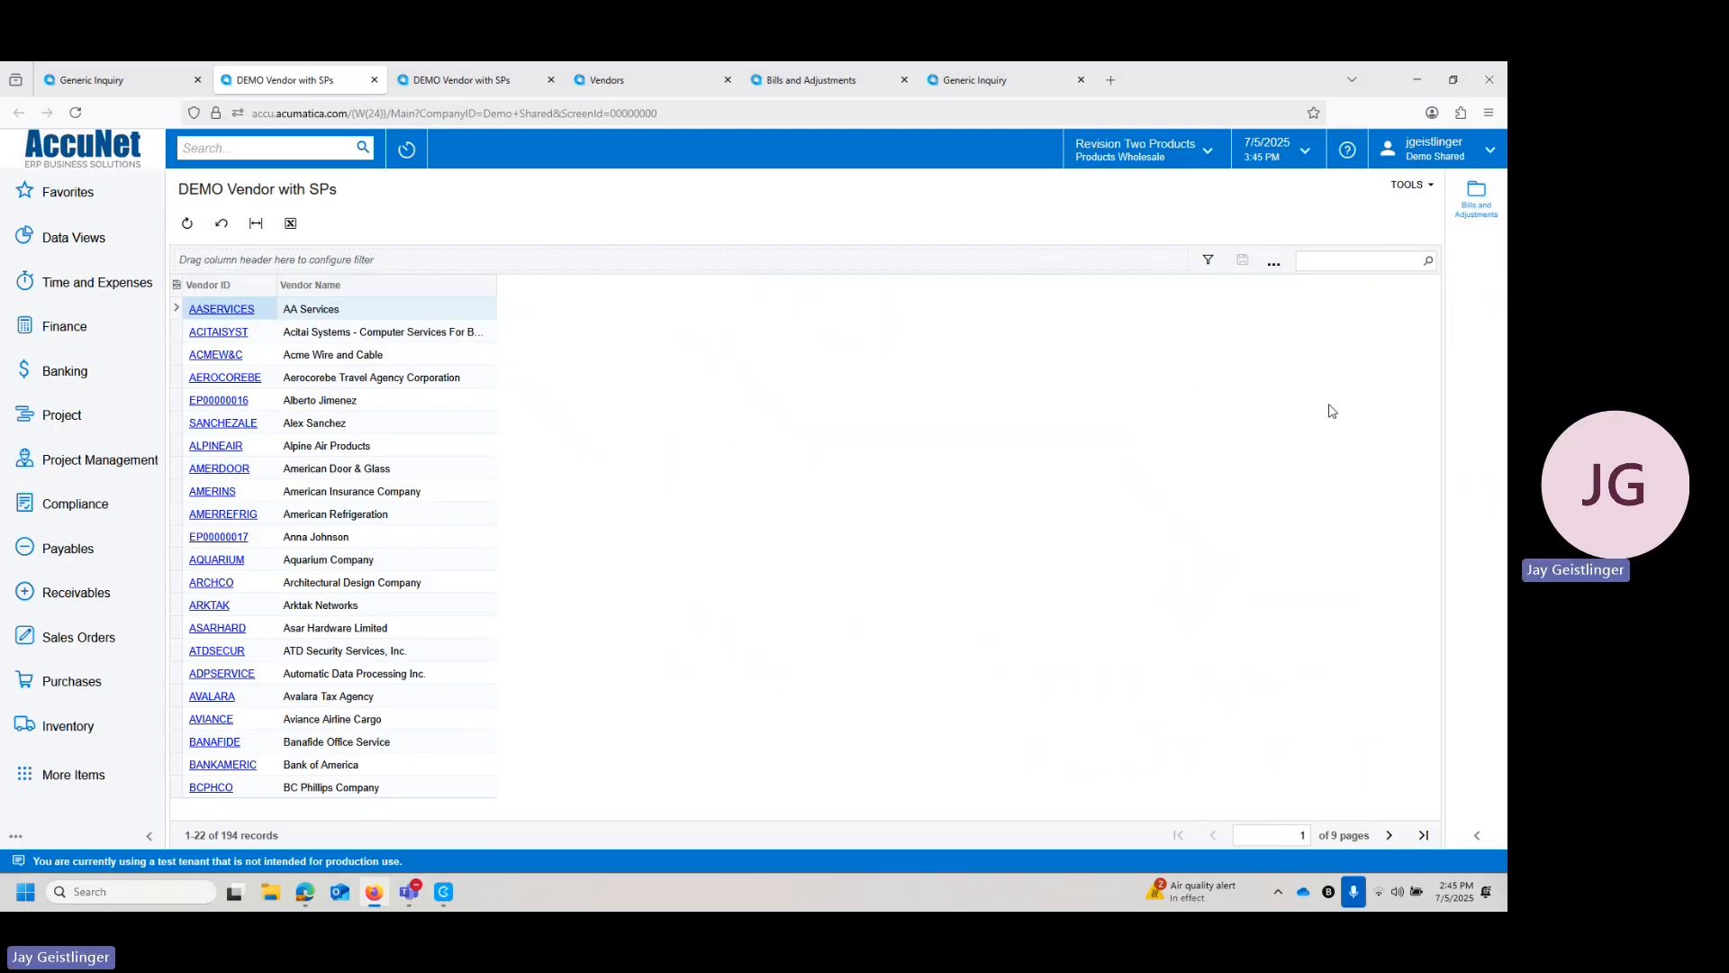
pyautogui.click(1465, 214)
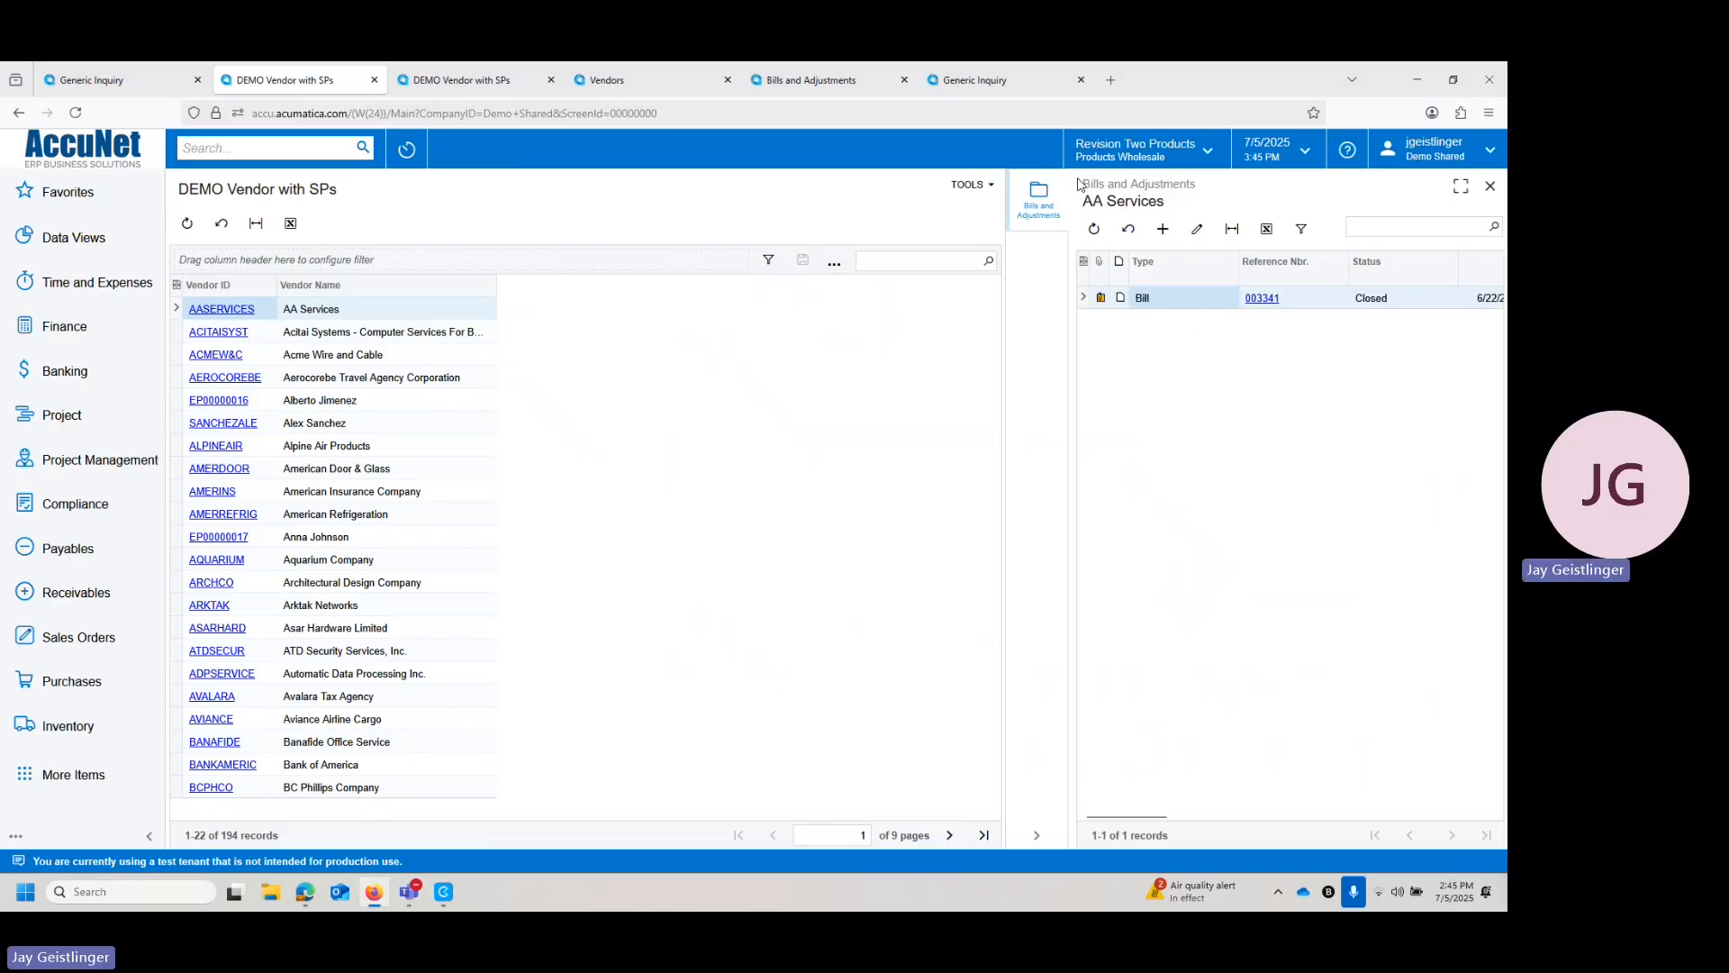
# Check the side panel bills for several vendors from Acitai Systems to Alpine Air Products, opening the first Acme Wire and Cable bill
pyautogui.click(374, 329)
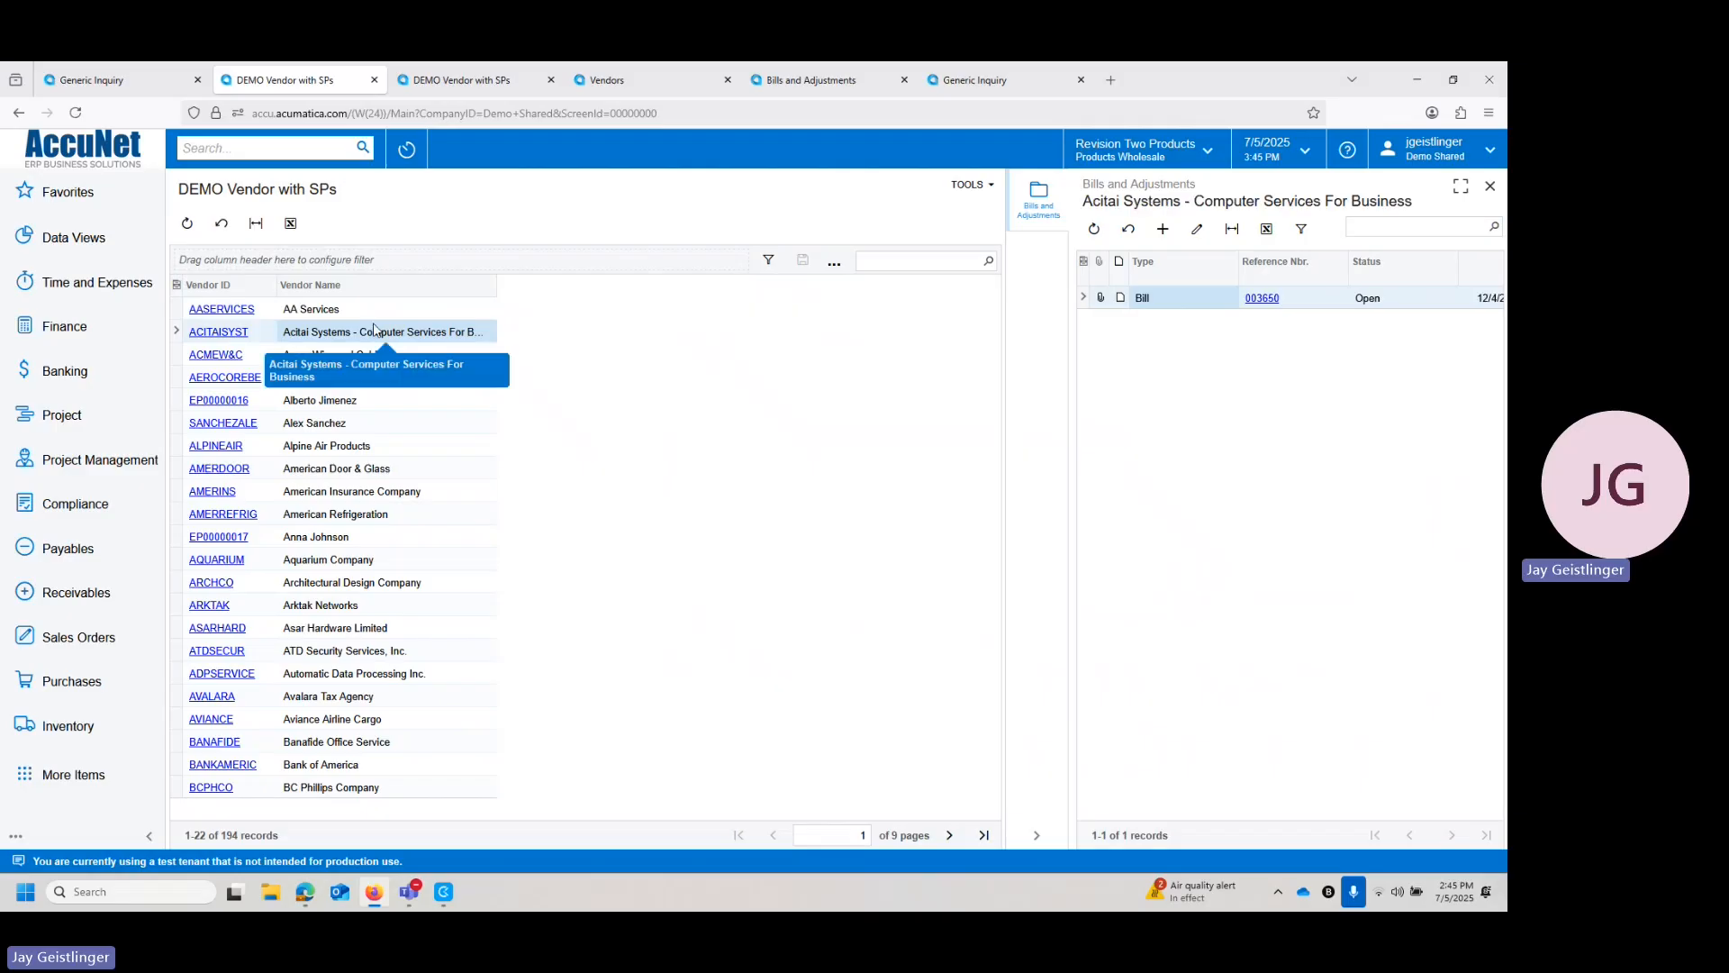
pyautogui.press('Down')
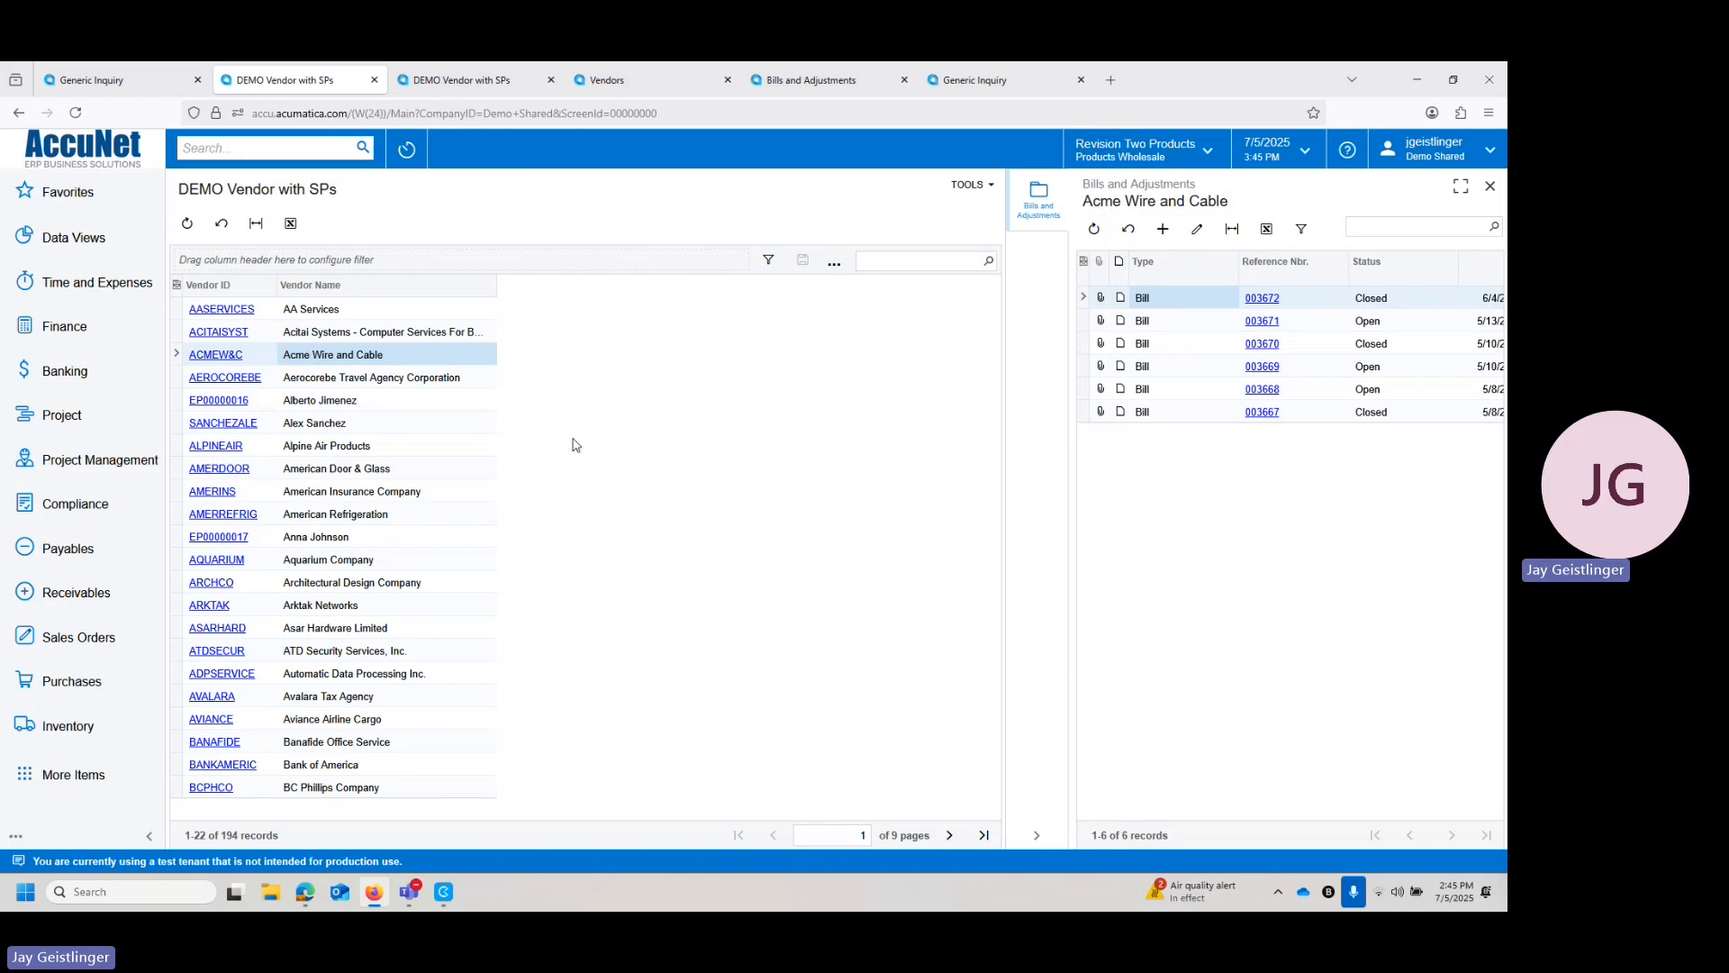
pyautogui.click(1268, 302)
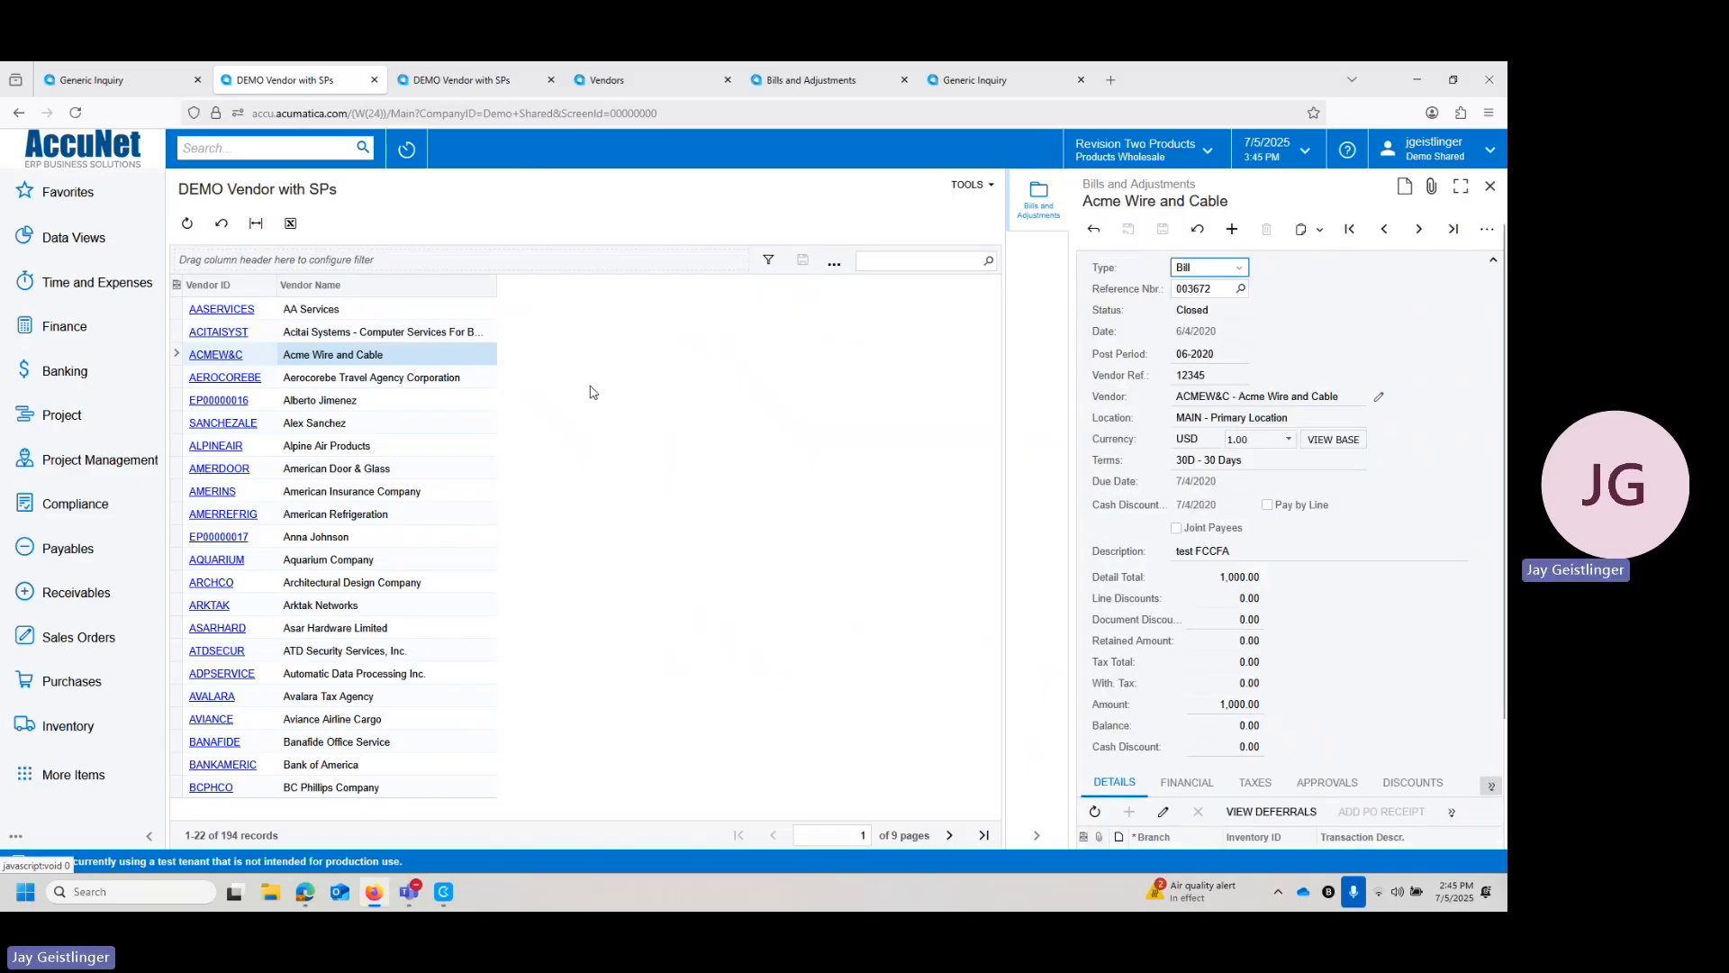
pyautogui.click(480, 385)
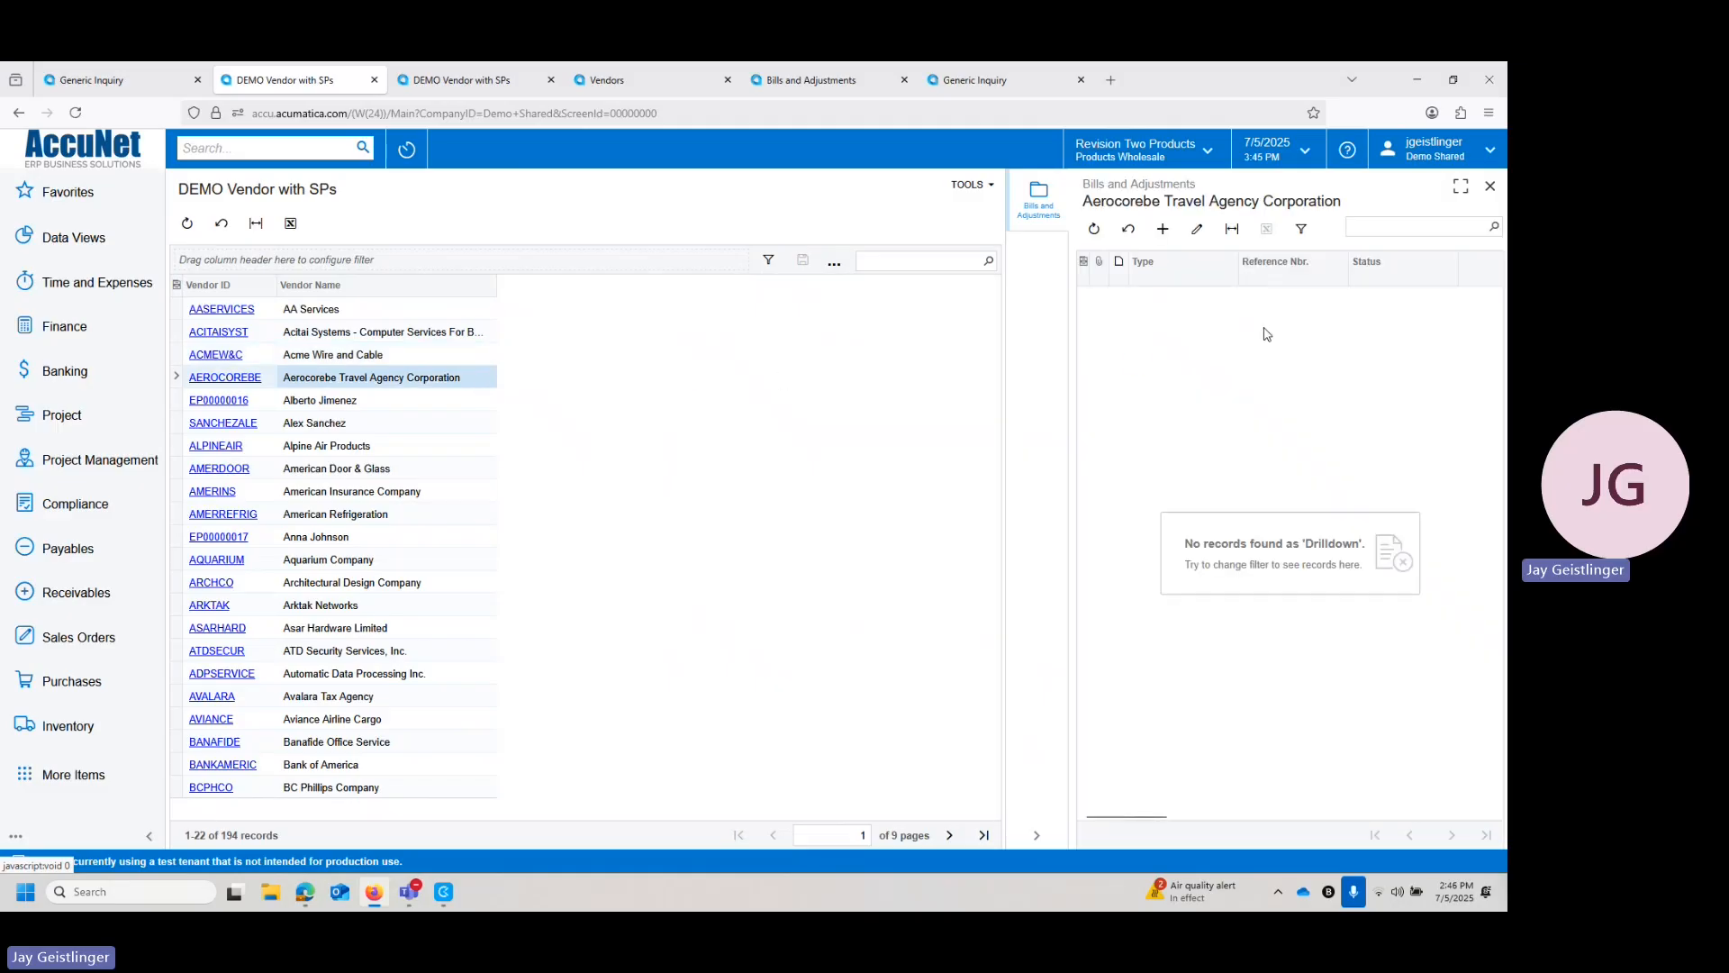
pyautogui.click(382, 454)
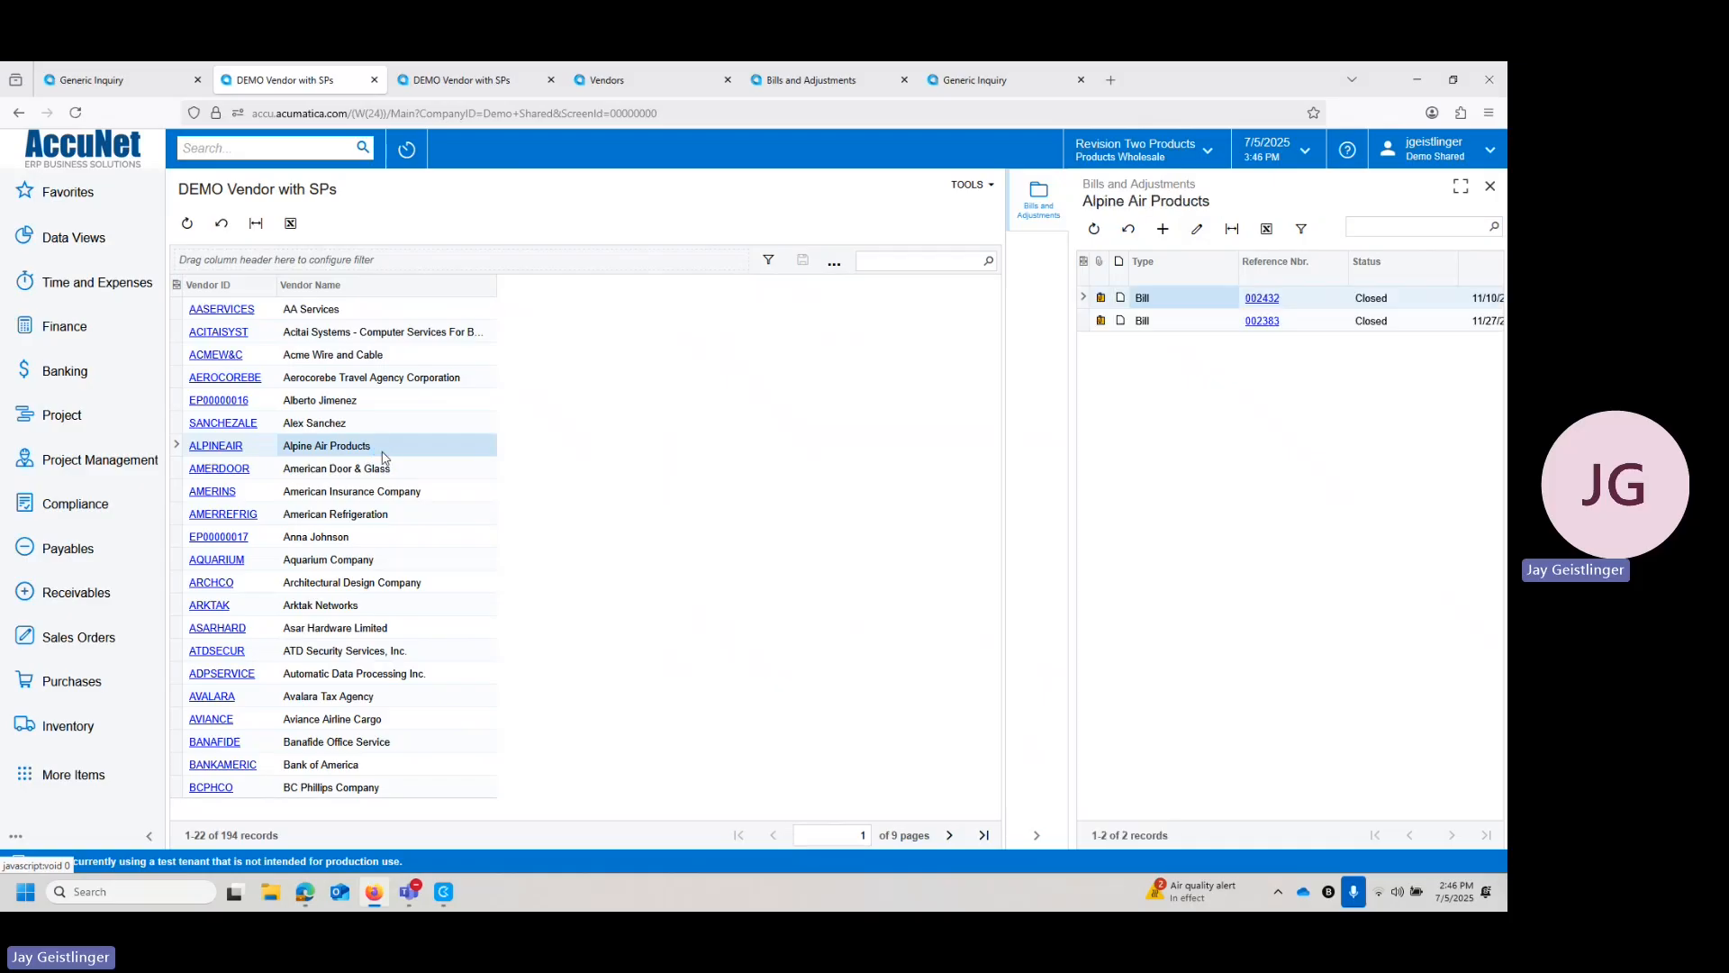